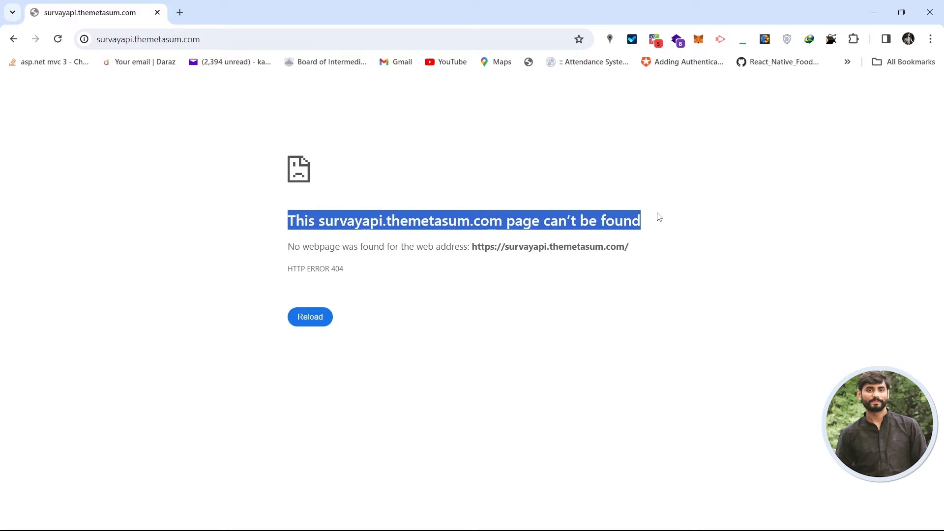
Go to the site's /swagger/index.html page to load the SurvayAPI Swagger UI.
{"action": "left_click", "coordinate": [255, 37]}
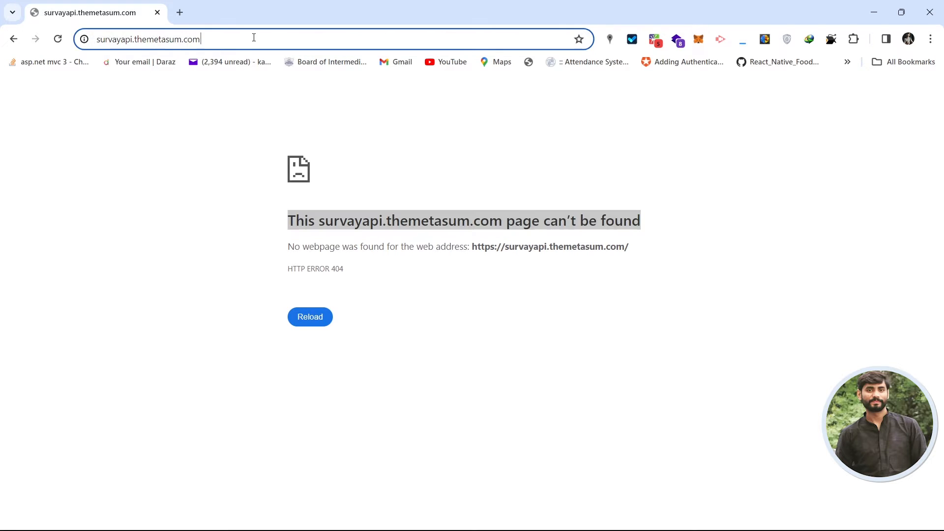
{"action": "type", "text": "/"}
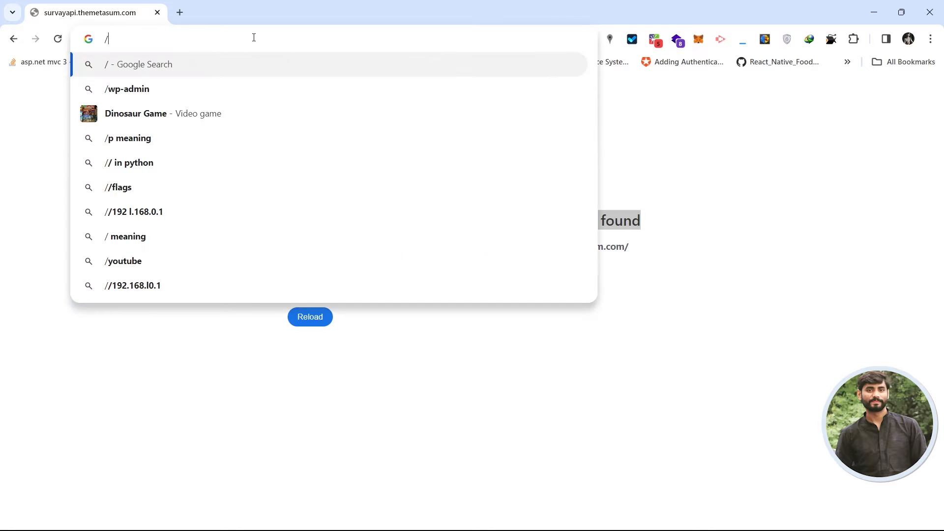
{"action": "key", "text": "BackSpace"}
{"action": "type", "text": "/"}
{"action": "key", "text": "ctrl+z"}
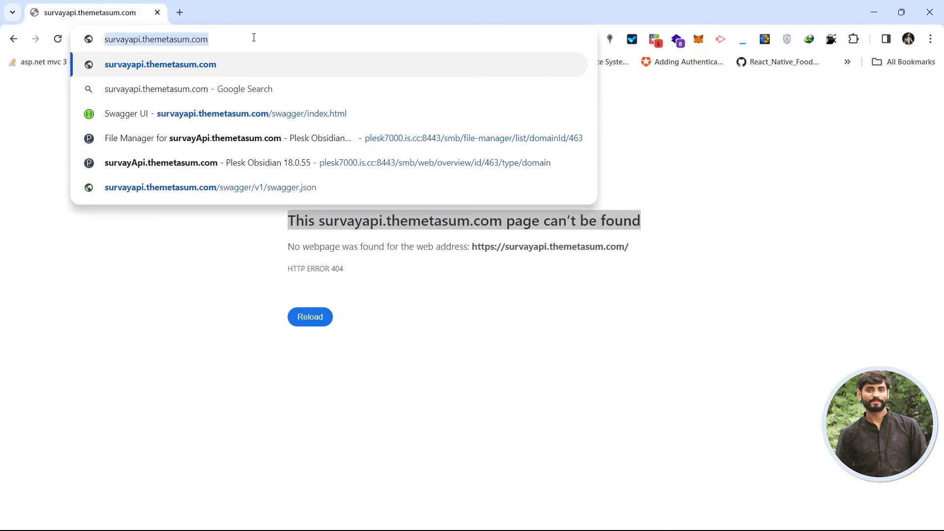
{"action": "key", "text": "Right"}
{"action": "type", "text": "/"}
{"action": "key", "text": "Return"}
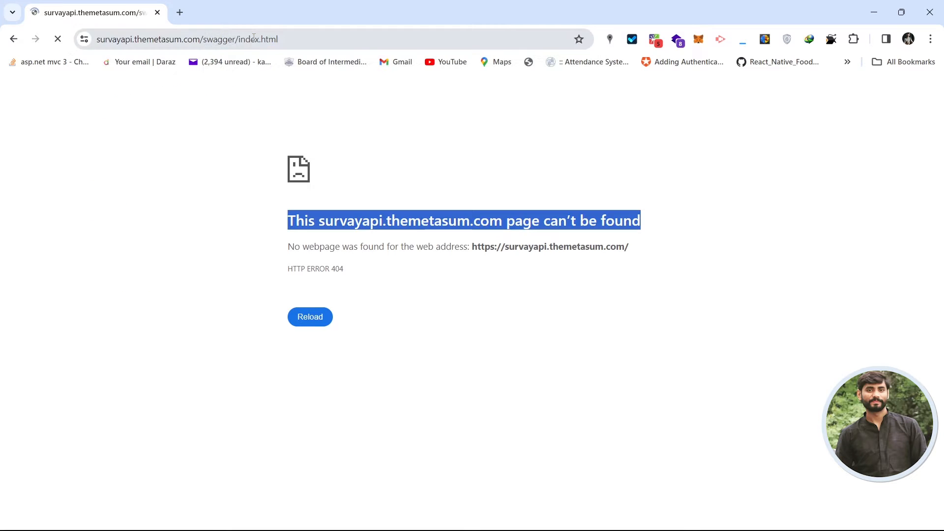
{"action": "left_click_drag", "start_coordinate": [210, 39], "coordinate": [343, 39]}
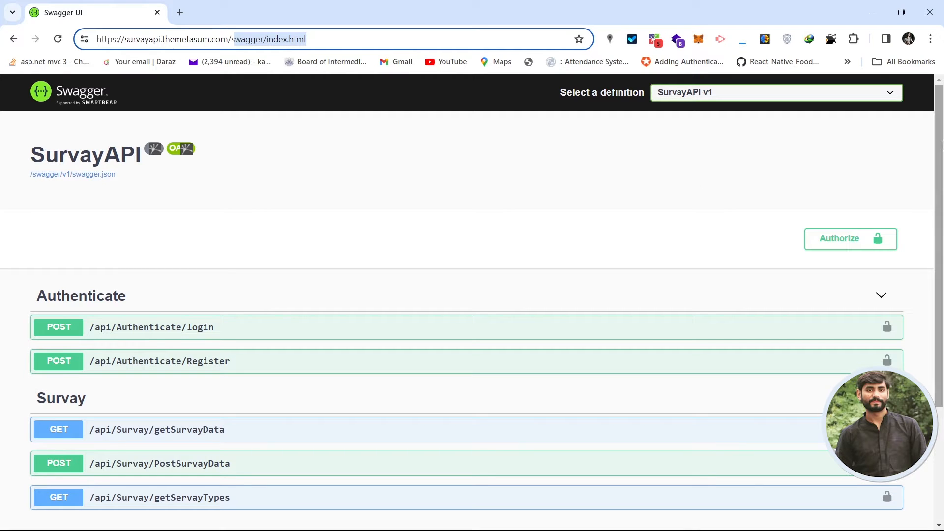
Expand POST /api/Authenticate/Register to show its firstName, lastName, email and password body.
{"action": "left_click_drag", "start_coordinate": [939, 144], "coordinate": [937, 239]}
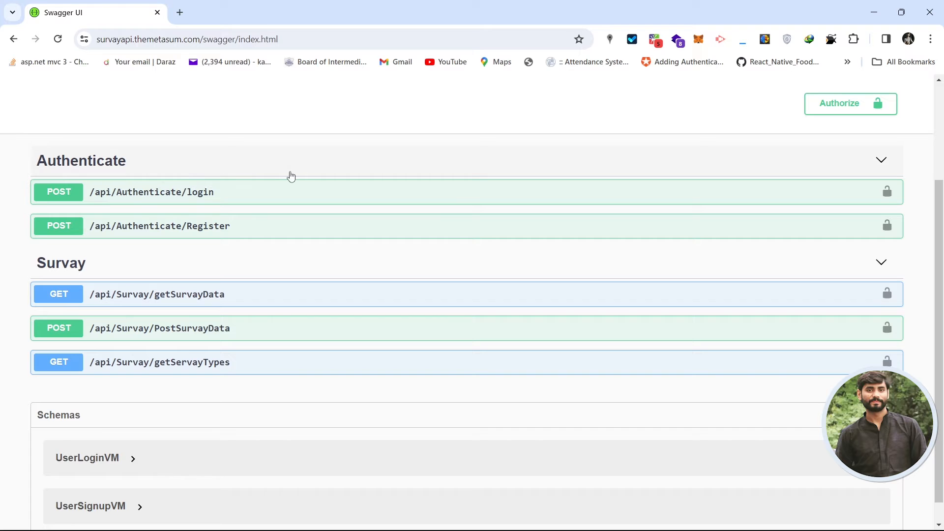
{"action": "mouse_move", "coordinate": [940, 271]}
{"action": "left_mouse_down"}
{"action": "mouse_move", "coordinate": [941, 289]}
{"action": "mouse_move", "coordinate": [941, 189]}
{"action": "mouse_move", "coordinate": [940, 257]}
{"action": "left_mouse_up"}
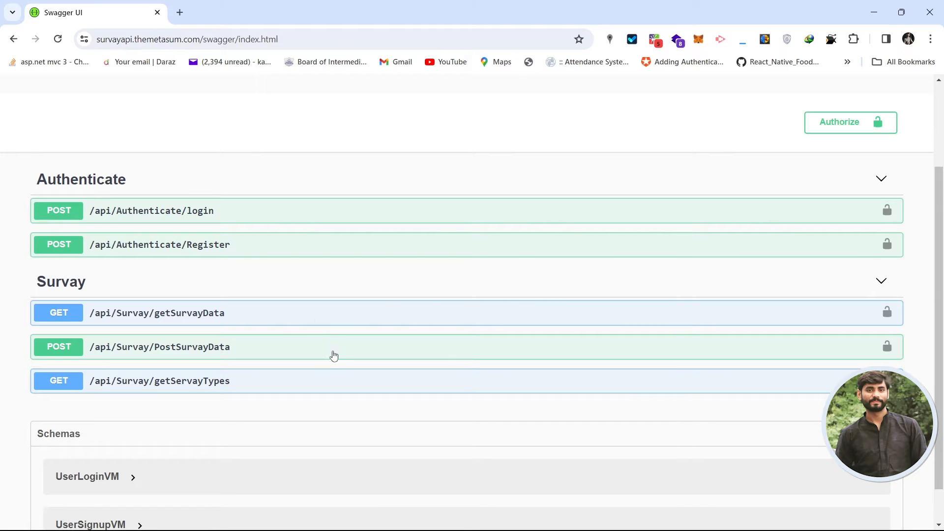
{"action": "left_click", "coordinate": [338, 248]}
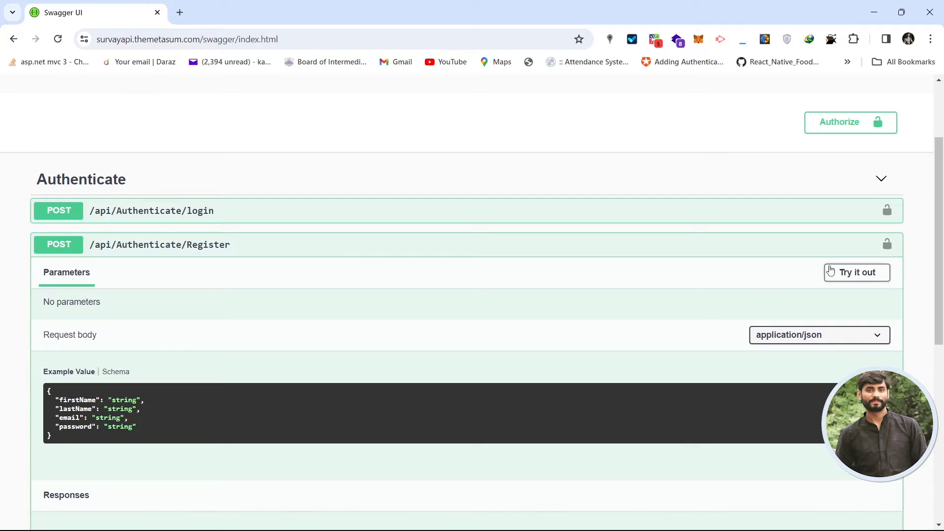
{"action": "scroll", "coordinate": [509, 241], "scroll_direction": "down", "scroll_amount": 1}
{"action": "left_click", "coordinate": [510, 241]}
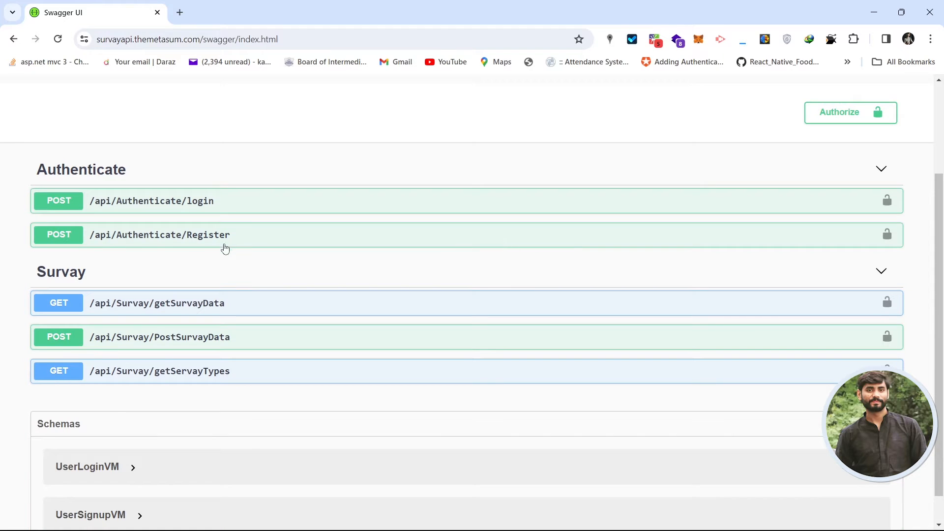
{"action": "left_click", "coordinate": [260, 237]}
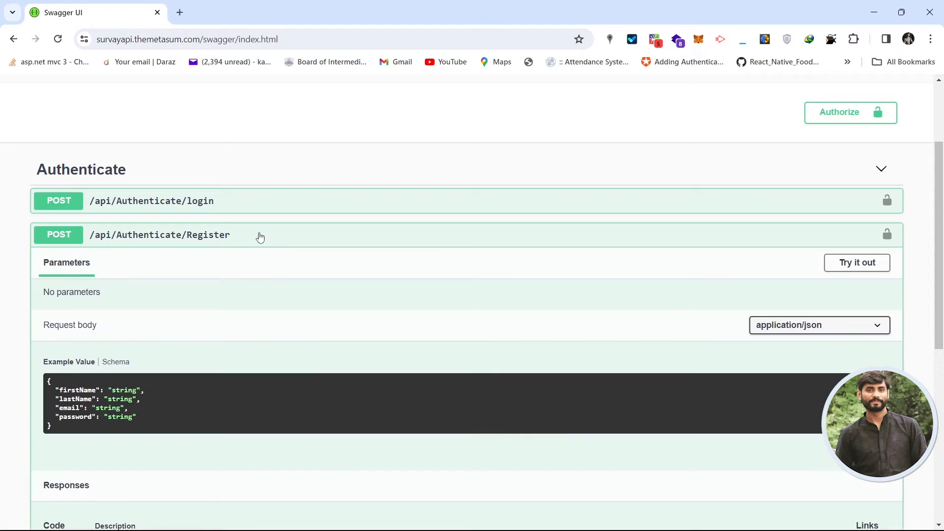
Make the Register body editable and enter the test user's first and last name.
{"action": "left_click", "coordinate": [861, 268]}
{"action": "scroll", "coordinate": [64, 294], "scroll_direction": "down", "scroll_amount": 2}
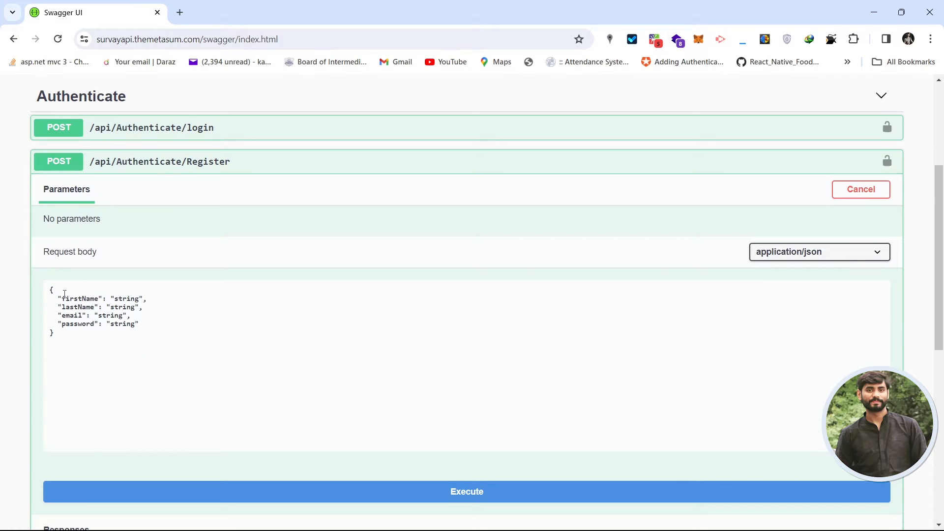
{"action": "double_click", "coordinate": [114, 300]}
{"action": "type", "text": "Ch"}
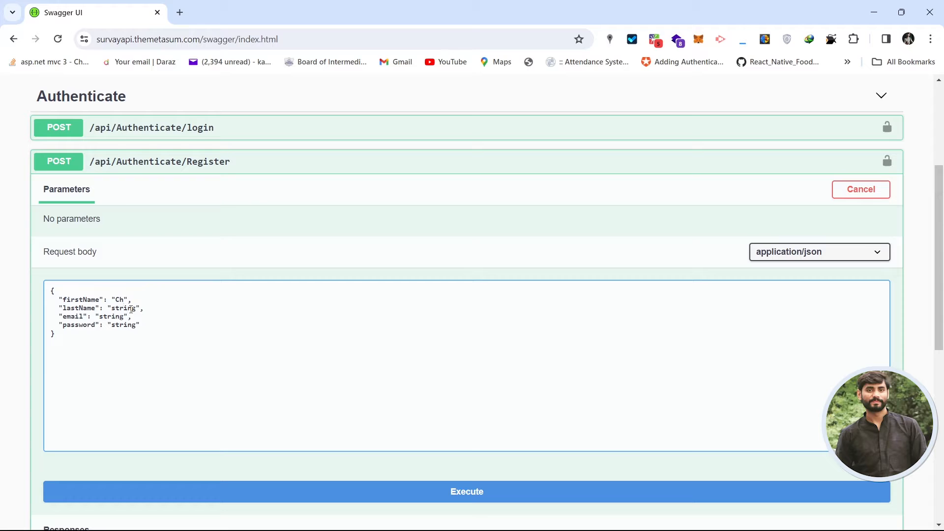
{"action": "double_click", "coordinate": [118, 309]}
{"action": "type", "text": "kashif"}
Fill in the test user's e-mail and password, then execute the registration request.
{"action": "double_click", "coordinate": [112, 317]}
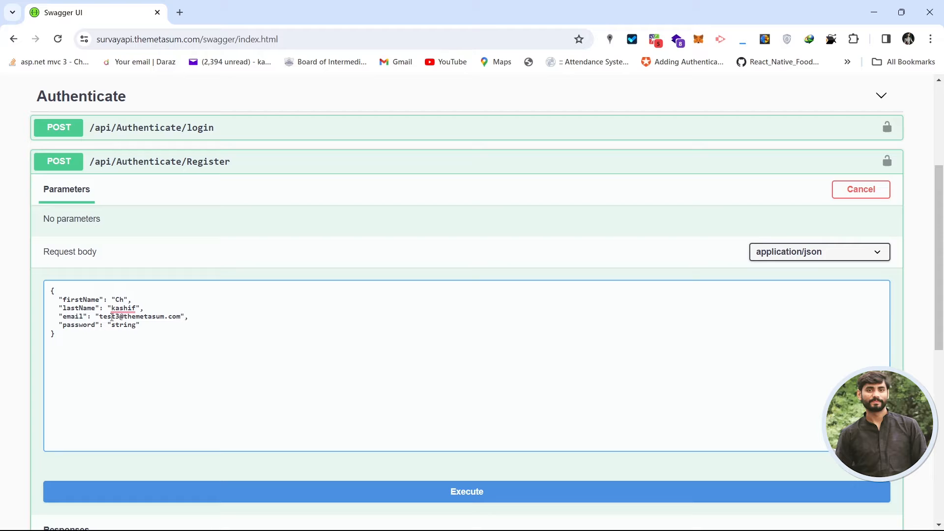
{"action": "double_click", "coordinate": [122, 325]}
{"action": "type", "text": "password@123"}
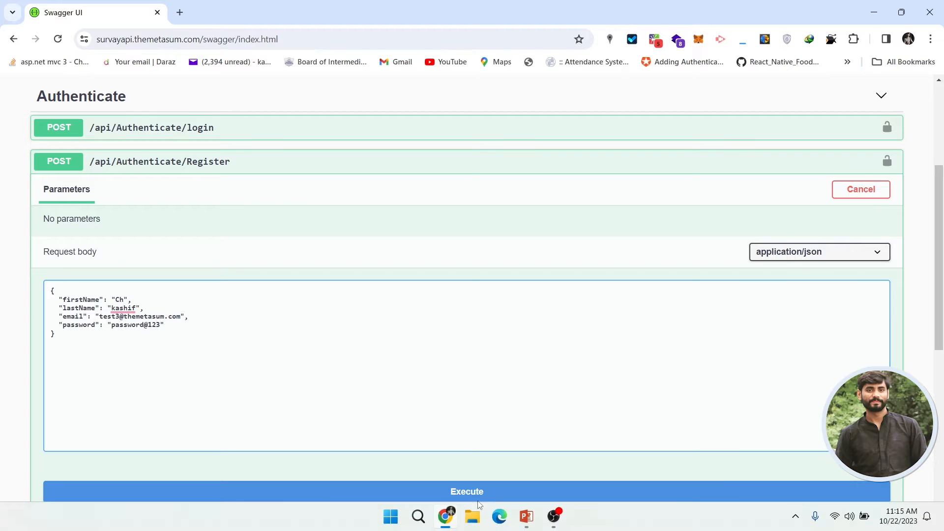
{"action": "left_click", "coordinate": [455, 491]}
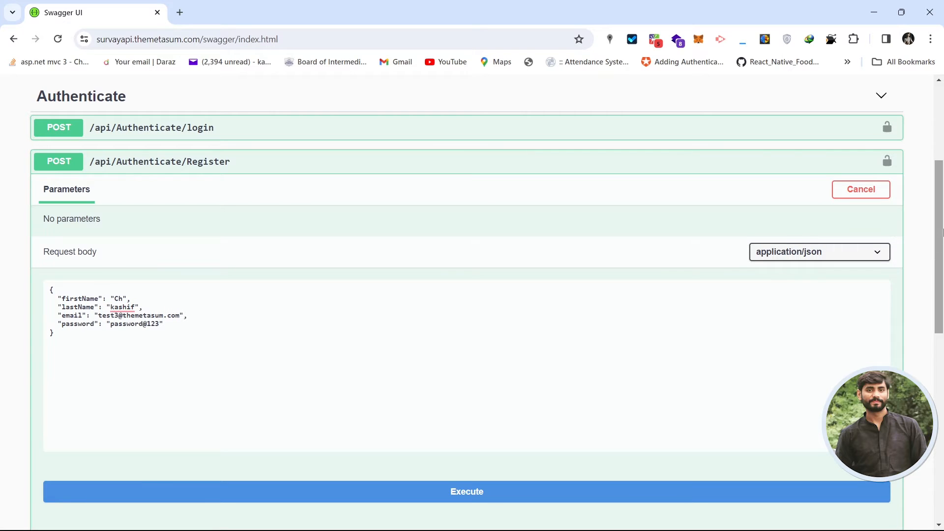
{"action": "scroll", "coordinate": [873, 184], "scroll_direction": "down", "scroll_amount": 8}
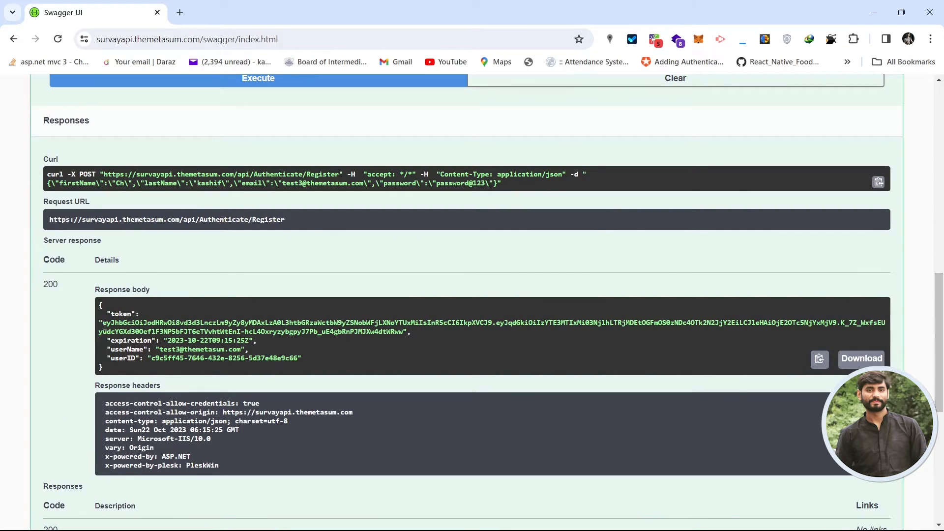
Download the Register response body containing the token as a .json file.
{"action": "left_click_drag", "start_coordinate": [103, 321], "coordinate": [404, 333]}
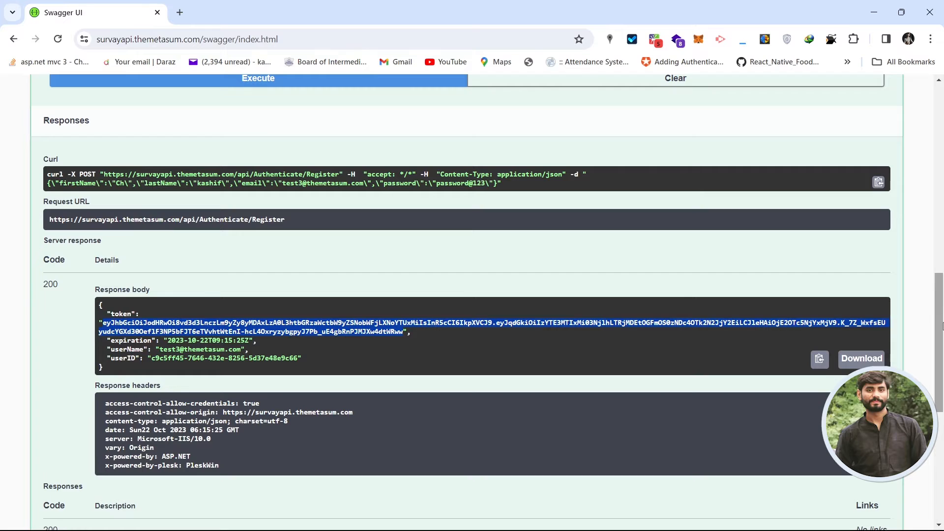
{"action": "left_click_drag", "start_coordinate": [943, 326], "coordinate": [943, 340]}
{"action": "left_click", "coordinate": [742, 327]}
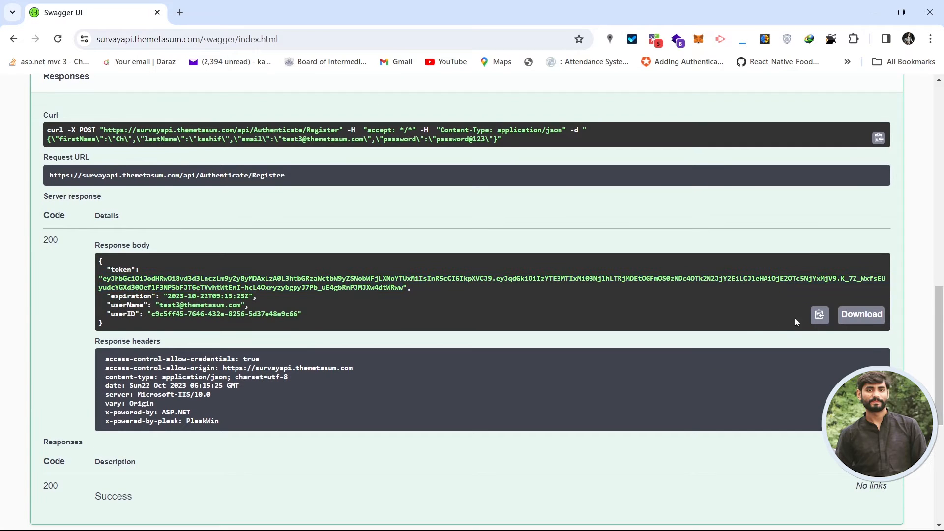
{"action": "left_click", "coordinate": [875, 318]}
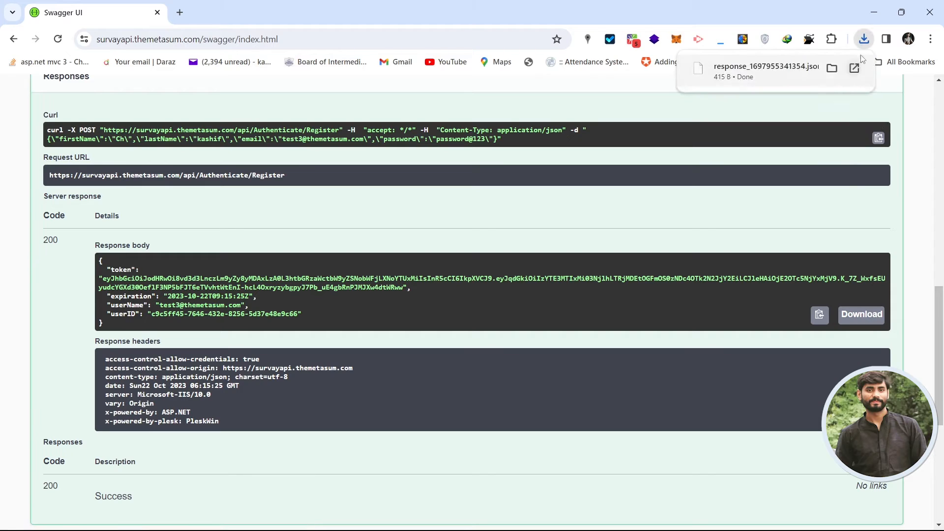
Open response_1697955341354.json in Word 2016 just once.
{"action": "left_click", "coordinate": [762, 74]}
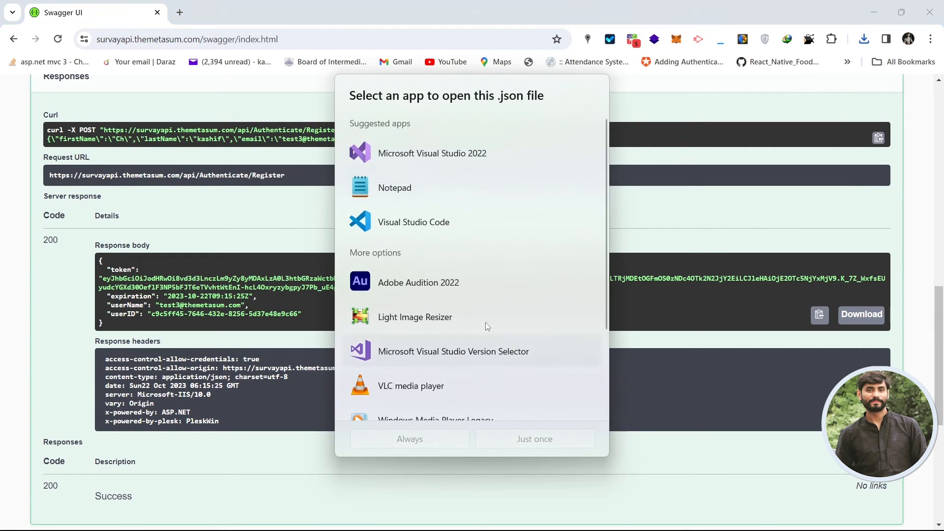
{"action": "scroll", "coordinate": [598, 232], "scroll_direction": "down", "scroll_amount": 2}
{"action": "scroll", "coordinate": [597, 233], "scroll_direction": "down", "scroll_amount": 1}
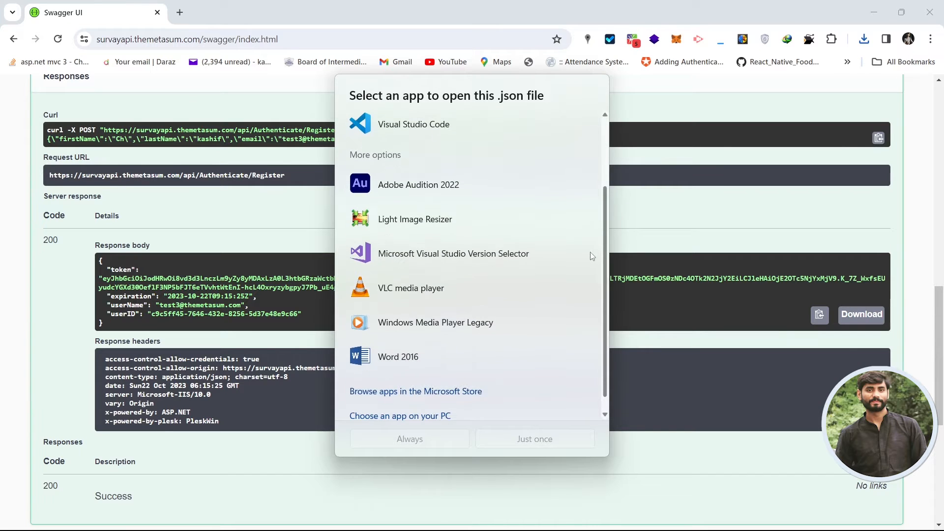
{"action": "left_click", "coordinate": [401, 358]}
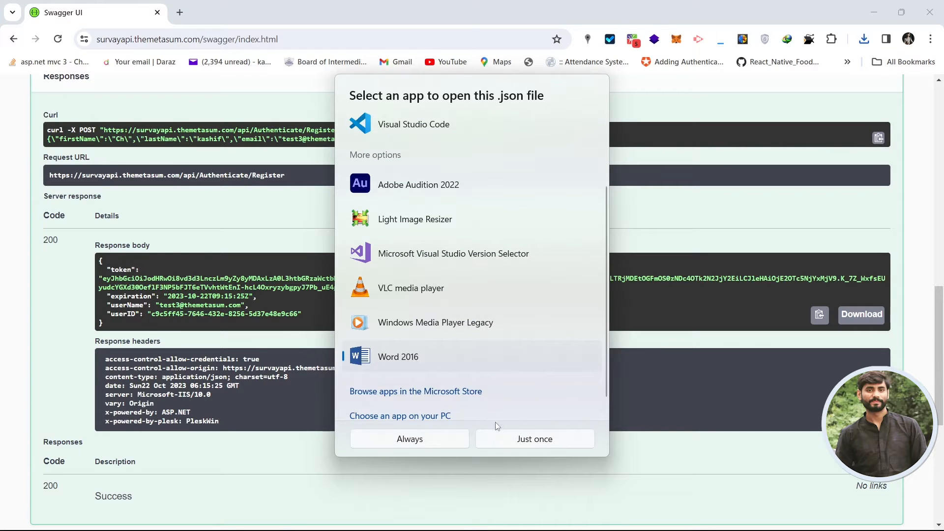
{"action": "left_click", "coordinate": [516, 439]}
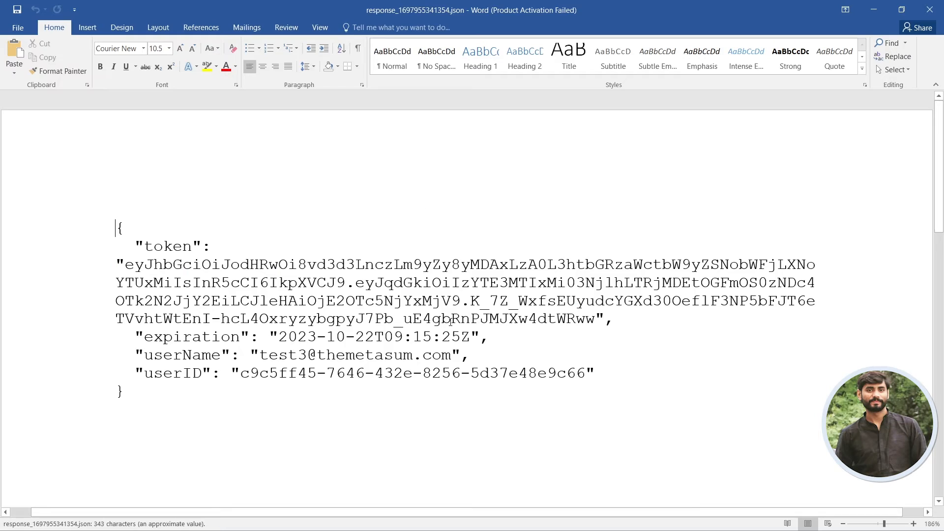
Close the response document in Word, collapse Register and expand POST /api/Authenticate/login.
{"action": "left_click", "coordinate": [611, 133]}
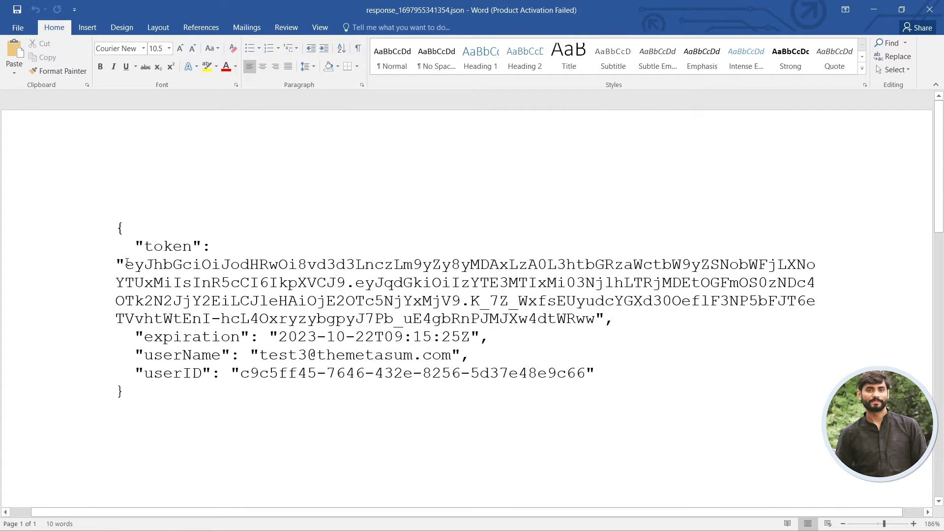
{"action": "left_click_drag", "start_coordinate": [126, 264], "coordinate": [598, 319]}
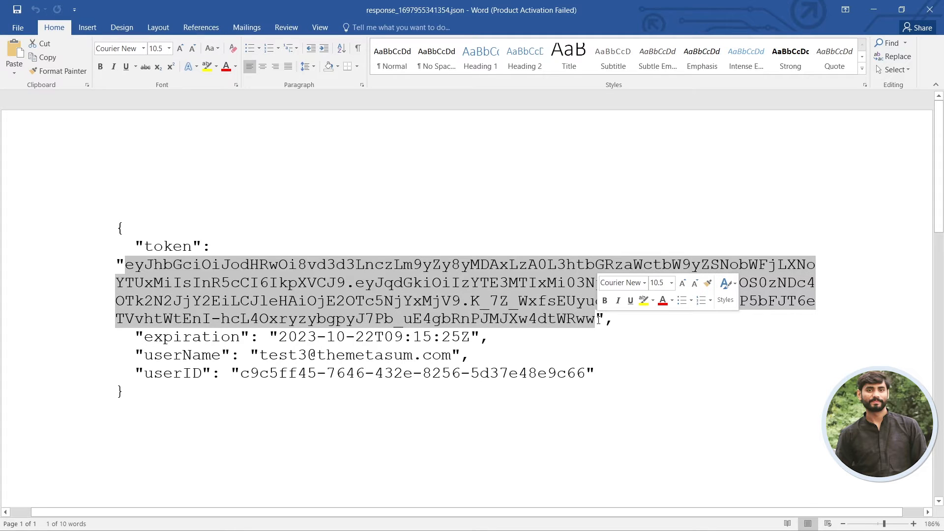
{"action": "left_click", "coordinate": [571, 413]}
{"action": "left_click", "coordinate": [931, 8]}
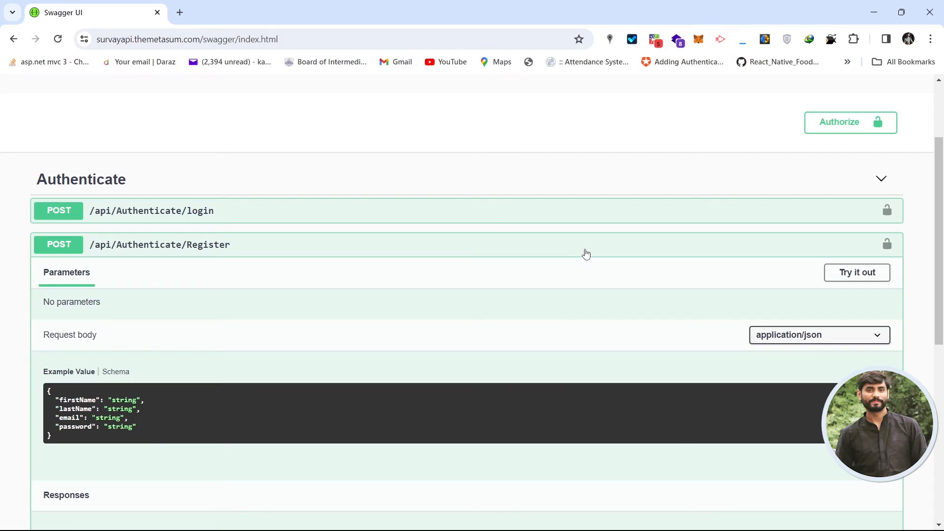
{"action": "left_click", "coordinate": [586, 253]}
{"action": "left_click", "coordinate": [466, 210]}
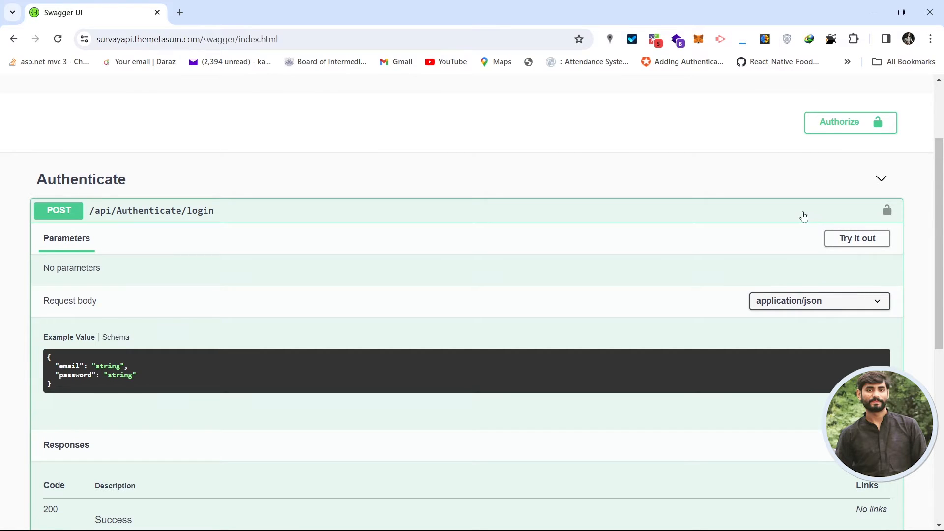
Make the login body editable and enter the test account's e-mail and password.
{"action": "left_click", "coordinate": [787, 214]}
{"action": "left_click", "coordinate": [415, 216]}
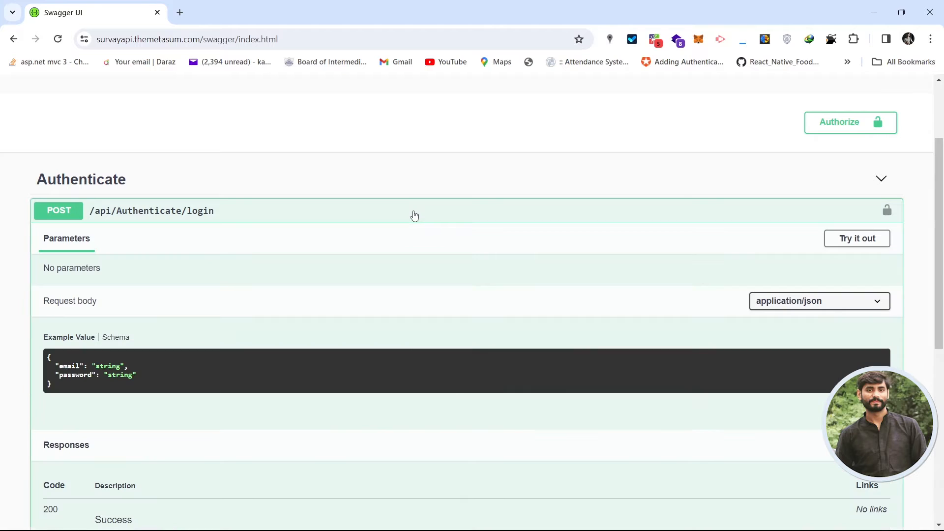
{"action": "left_click", "coordinate": [859, 241]}
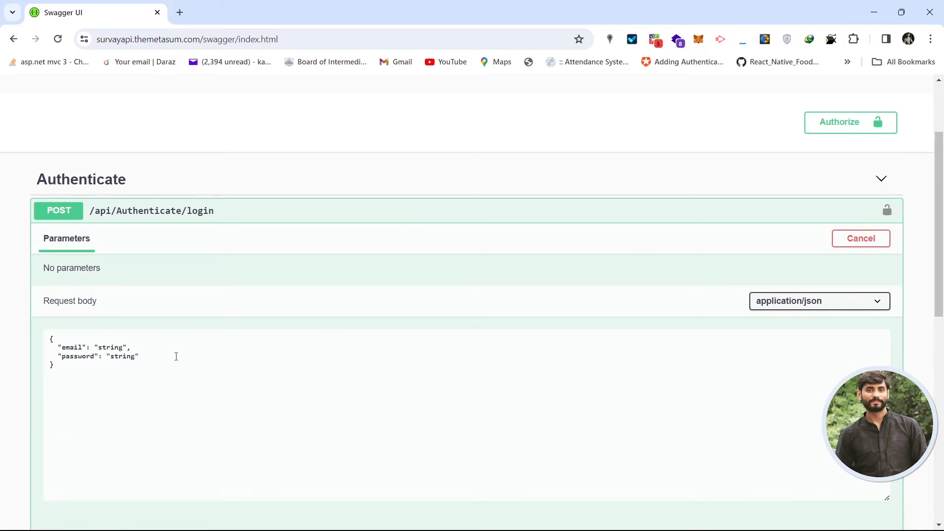
{"action": "double_click", "coordinate": [103, 349]}
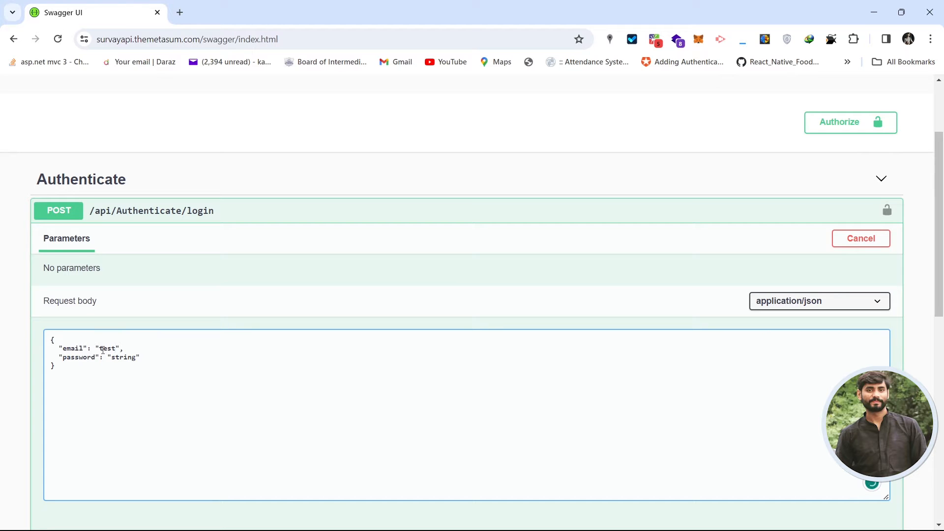
{"action": "double_click", "coordinate": [120, 358]}
{"action": "type", "text": "password@12"}
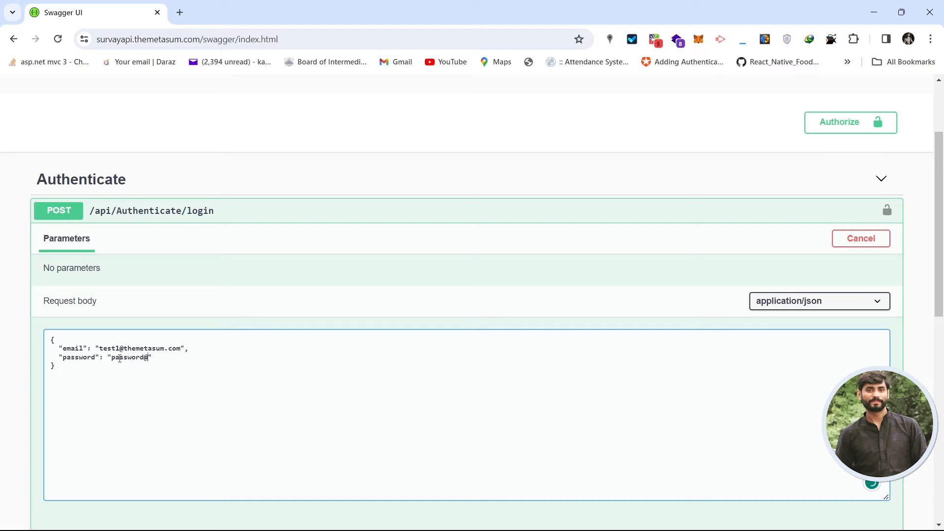
{"action": "type", "text": "3"}
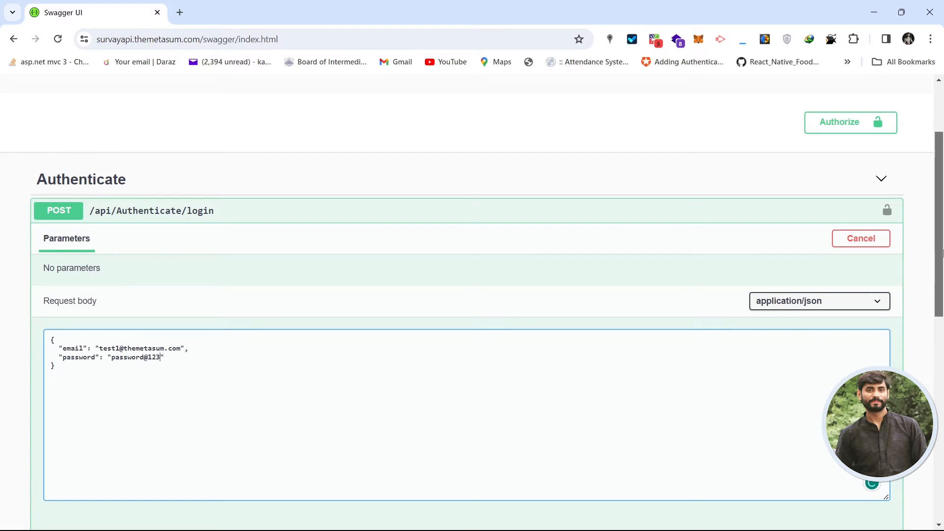
Execute the login and select the JWT token from the 200 response.
{"action": "scroll", "coordinate": [435, 329], "scroll_direction": "down", "scroll_amount": 5}
{"action": "left_click", "coordinate": [396, 316]}
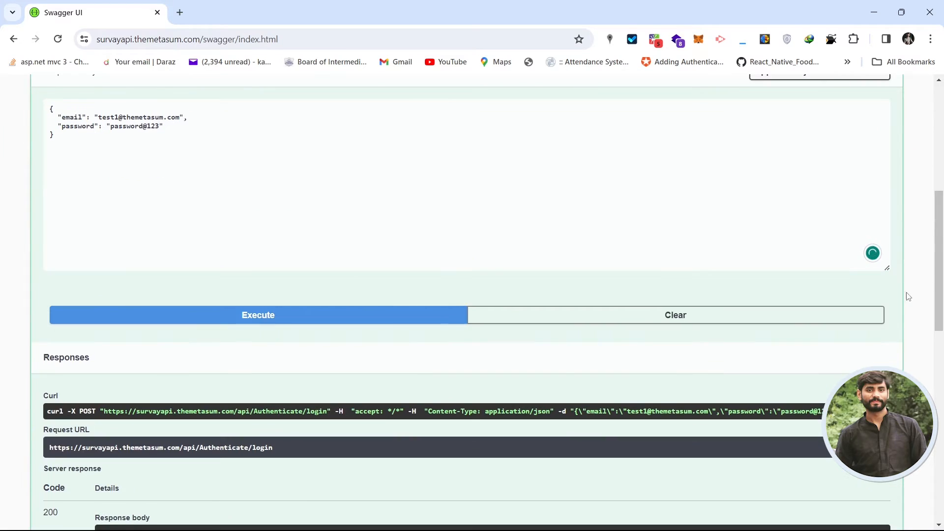
{"action": "scroll", "coordinate": [942, 268], "scroll_direction": "down", "scroll_amount": 5}
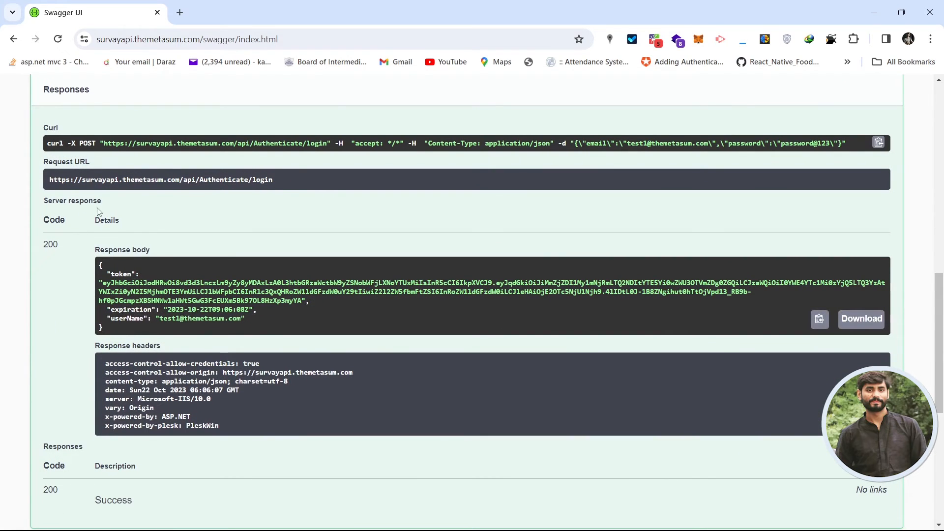
{"action": "left_click_drag", "start_coordinate": [48, 201], "coordinate": [116, 203]}
{"action": "left_click_drag", "start_coordinate": [49, 245], "coordinate": [131, 247]}
{"action": "double_click", "coordinate": [118, 275]}
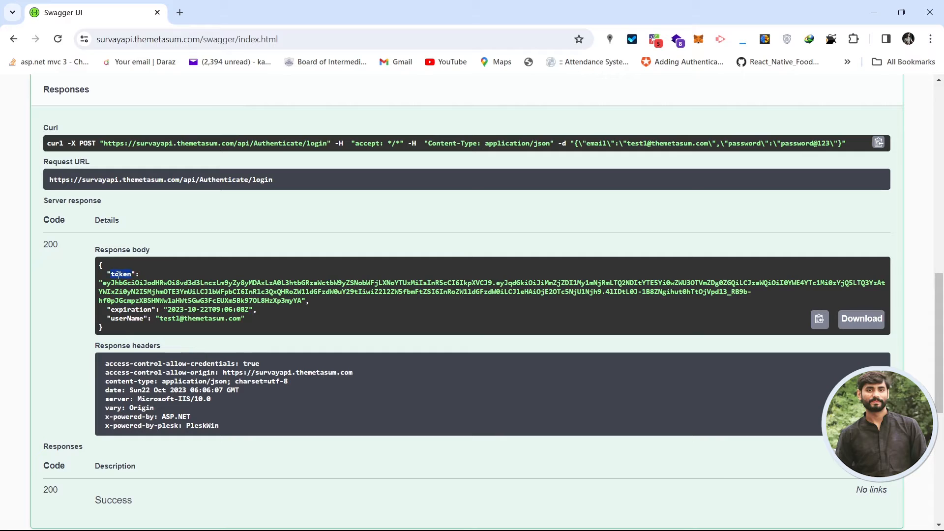
{"action": "left_click", "coordinate": [127, 311]}
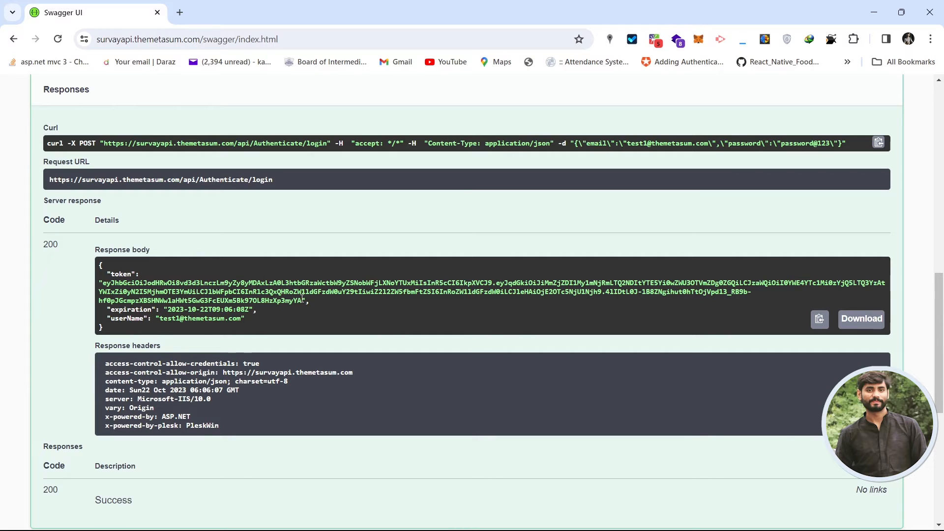
{"action": "left_click_drag", "start_coordinate": [304, 300], "coordinate": [105, 287]}
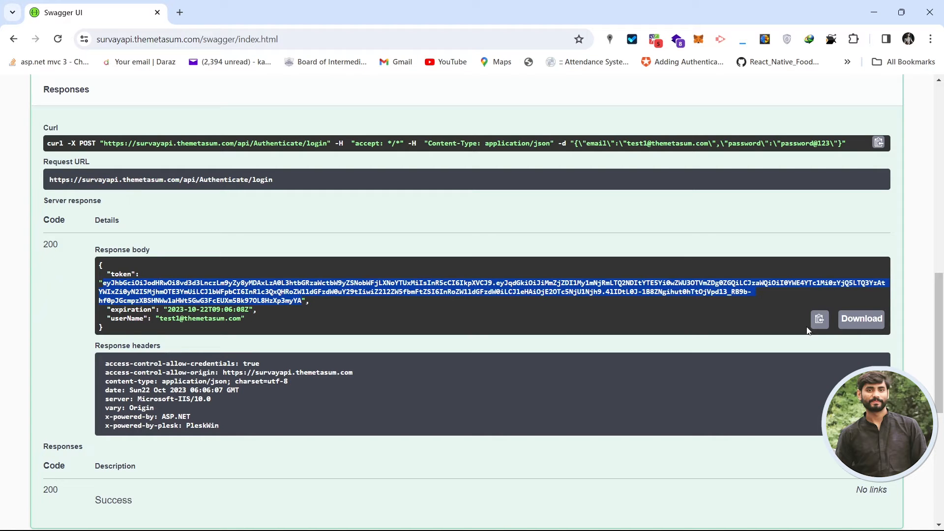
{"action": "scroll", "coordinate": [939, 329], "scroll_direction": "up", "scroll_amount": 12}
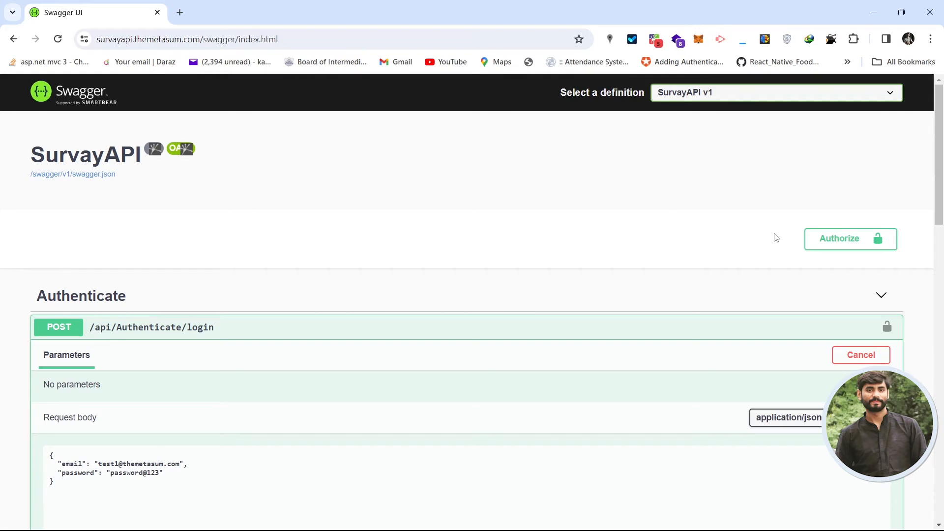
Authorize with 'Bearer' followed by the pasted login token, then close the dialog.
{"action": "left_click", "coordinate": [840, 239]}
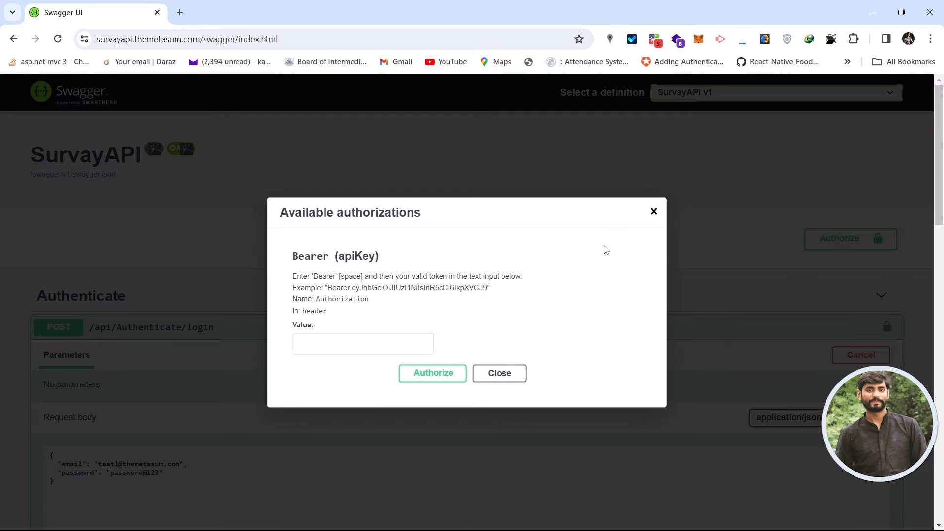
{"action": "left_click", "coordinate": [327, 345]}
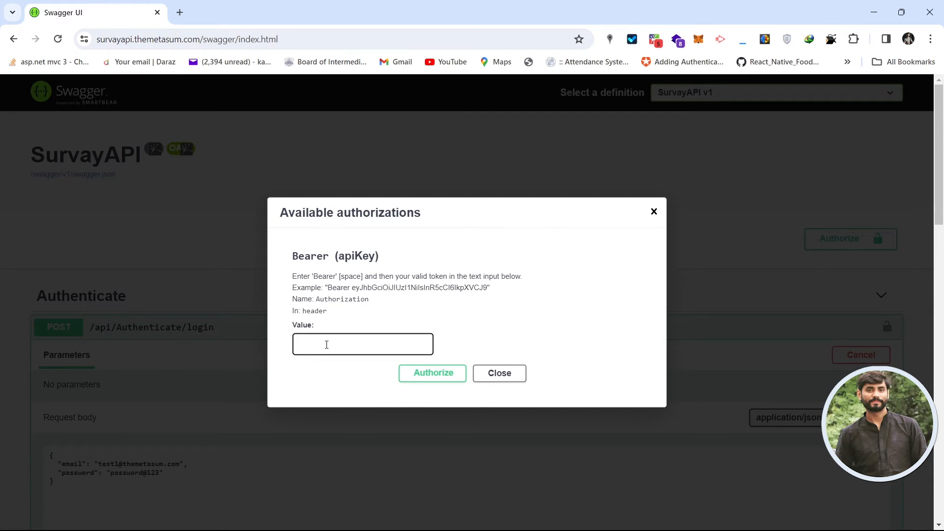
{"action": "type", "text": "Bearer"}
{"action": "key", "text": "ctrl+v"}
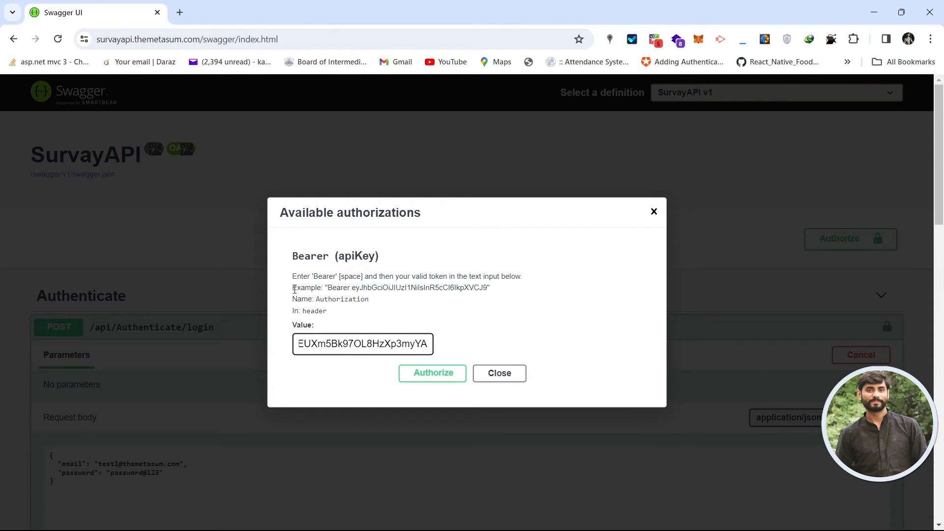
{"action": "left_click_drag", "start_coordinate": [294, 289], "coordinate": [492, 289]}
{"action": "left_click", "coordinate": [493, 290]}
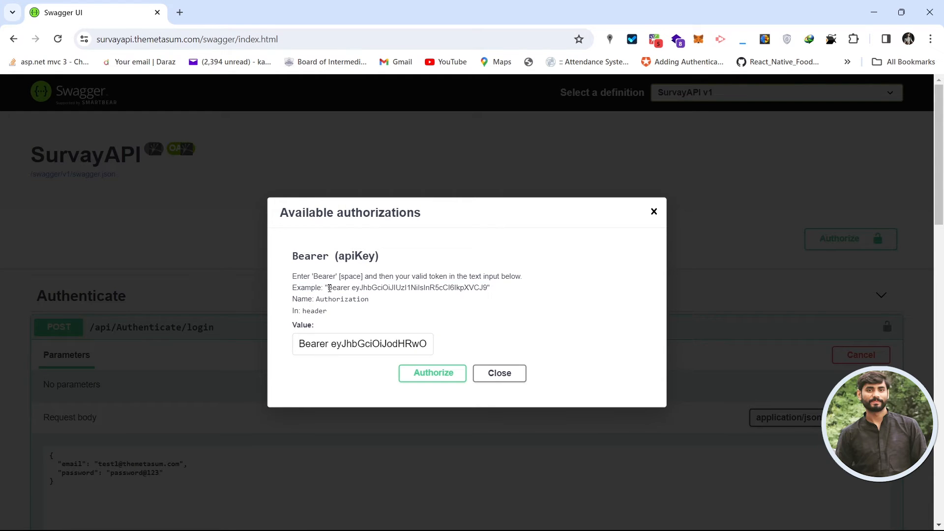
{"action": "left_click_drag", "start_coordinate": [330, 289], "coordinate": [483, 290]}
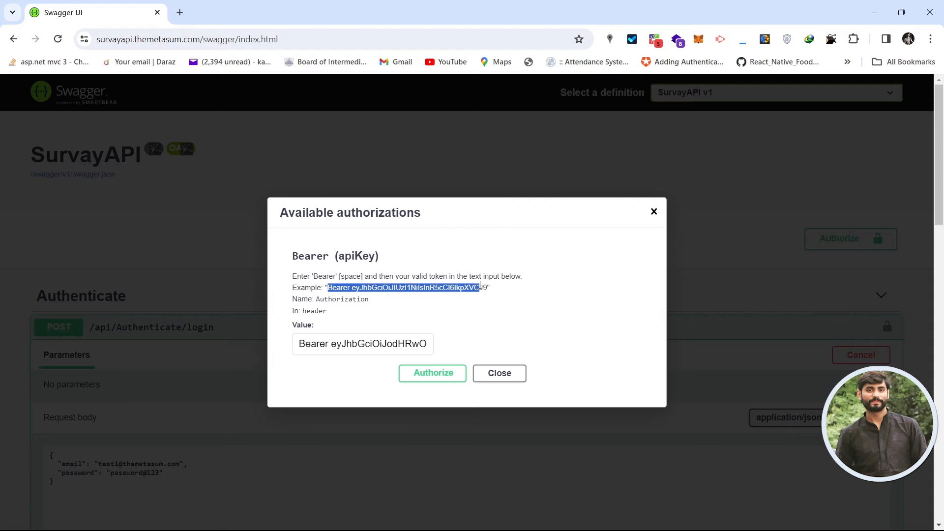
{"action": "double_click", "coordinate": [340, 289]}
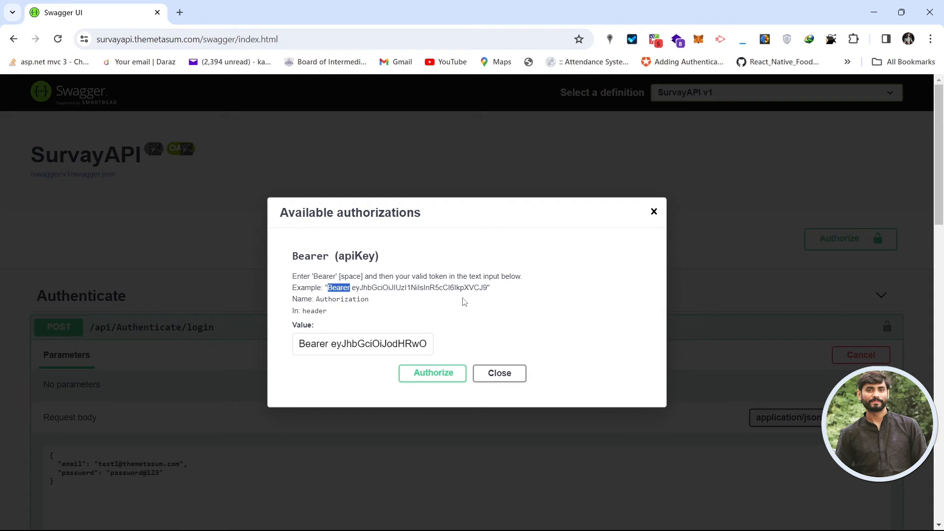
{"action": "left_click", "coordinate": [426, 379]}
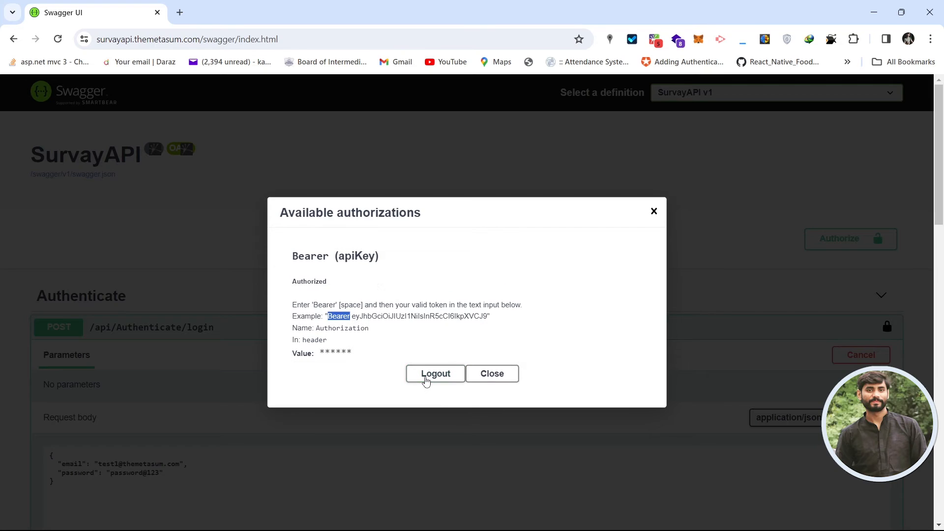
{"action": "left_click", "coordinate": [335, 377]}
{"action": "left_click", "coordinate": [497, 377]}
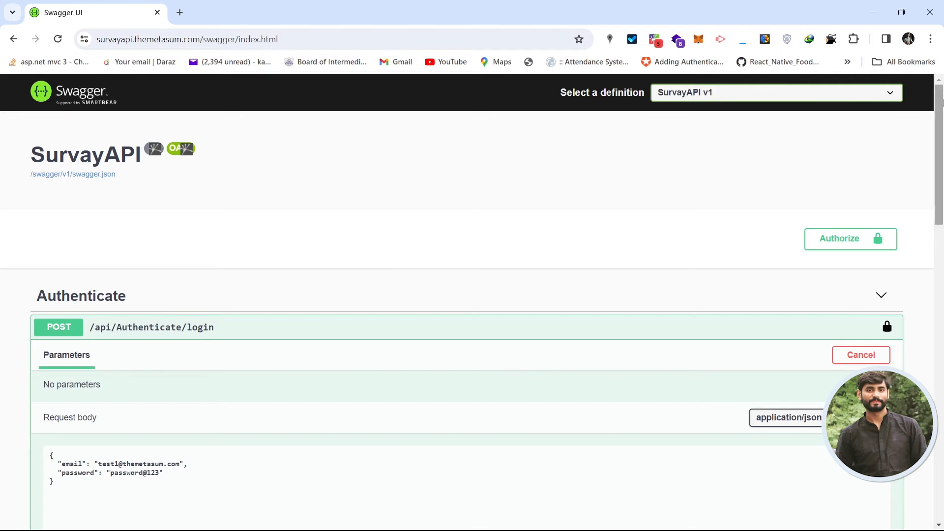
Run getServayTypes with orgnizationID 1 while authorized.
{"action": "left_click_drag", "start_coordinate": [942, 102], "coordinate": [924, 321]}
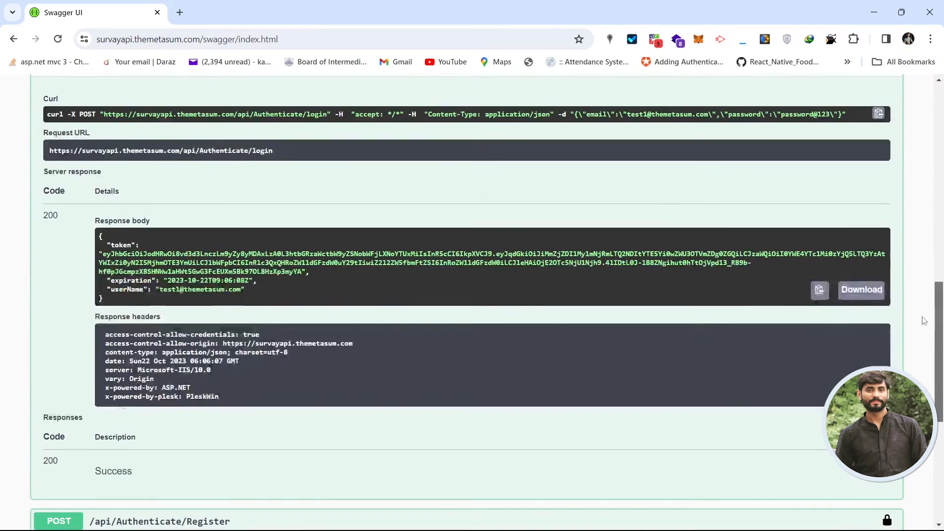
{"action": "left_click_drag", "start_coordinate": [939, 250], "coordinate": [937, 441]}
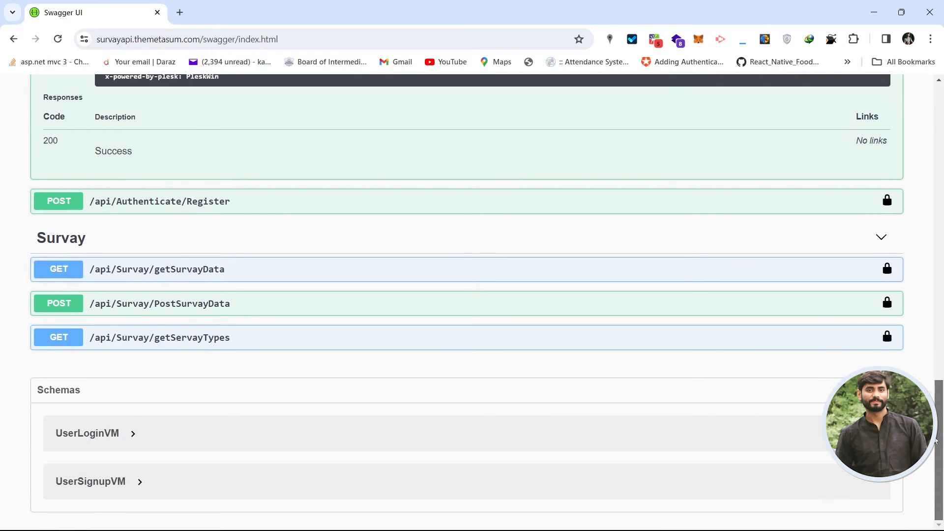
{"action": "left_click", "coordinate": [243, 343]}
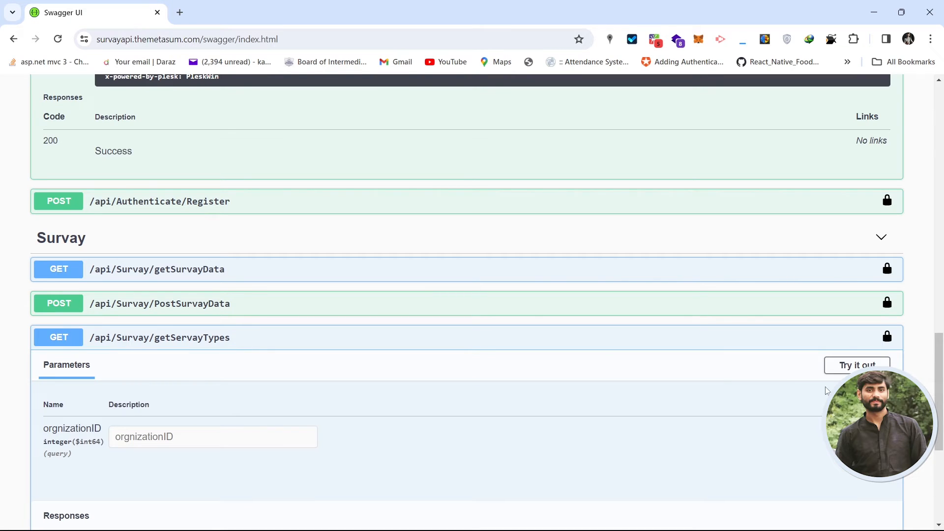
{"action": "left_click", "coordinate": [850, 364]}
{"action": "scroll", "coordinate": [941, 375], "scroll_direction": "down", "scroll_amount": 2}
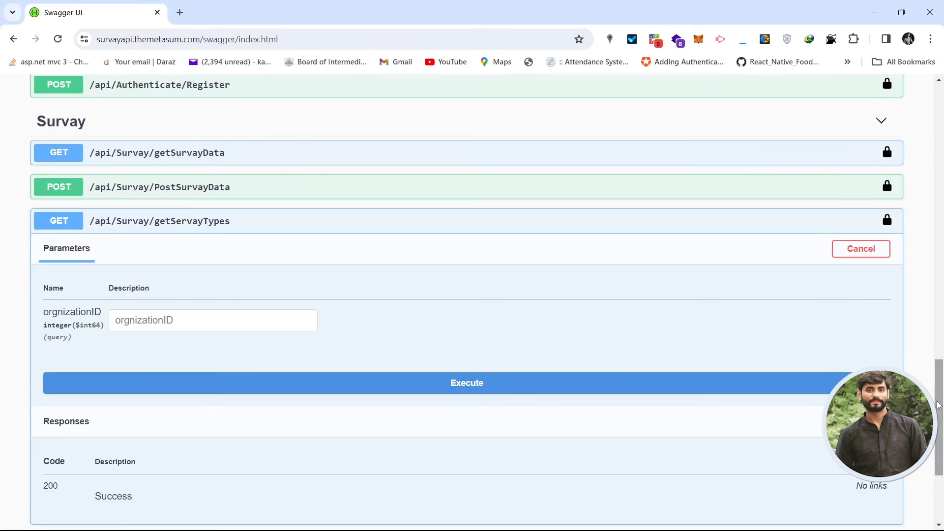
{"action": "left_click", "coordinate": [183, 320]}
{"action": "type", "text": "1"}
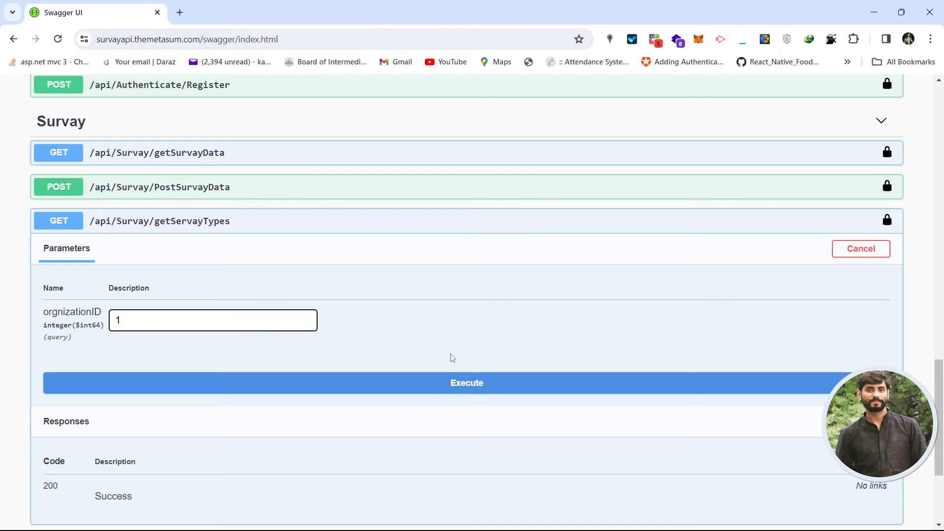
{"action": "left_click", "coordinate": [433, 388]}
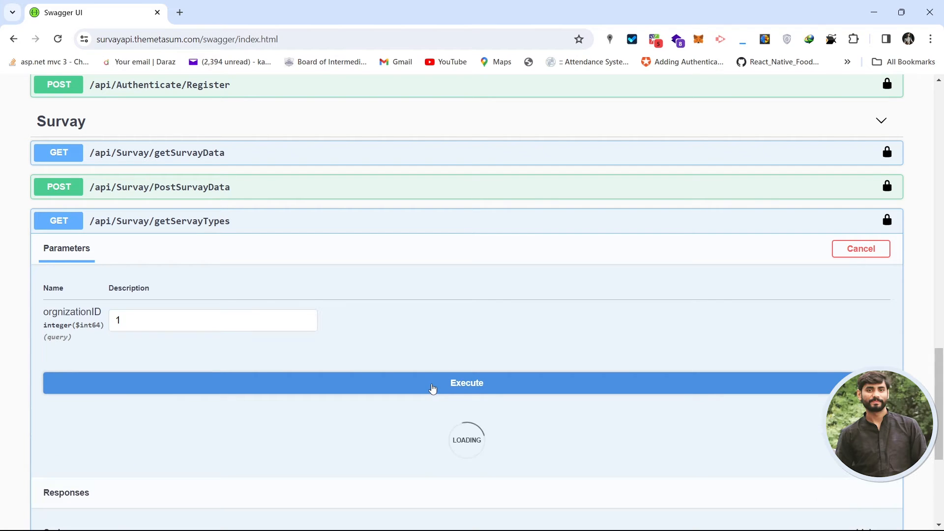
Review the 200 JSON response body of getServayTypes.
{"action": "scroll", "coordinate": [939, 386], "scroll_direction": "down", "scroll_amount": 3}
{"action": "scroll", "coordinate": [940, 386], "scroll_direction": "down", "scroll_amount": 5}
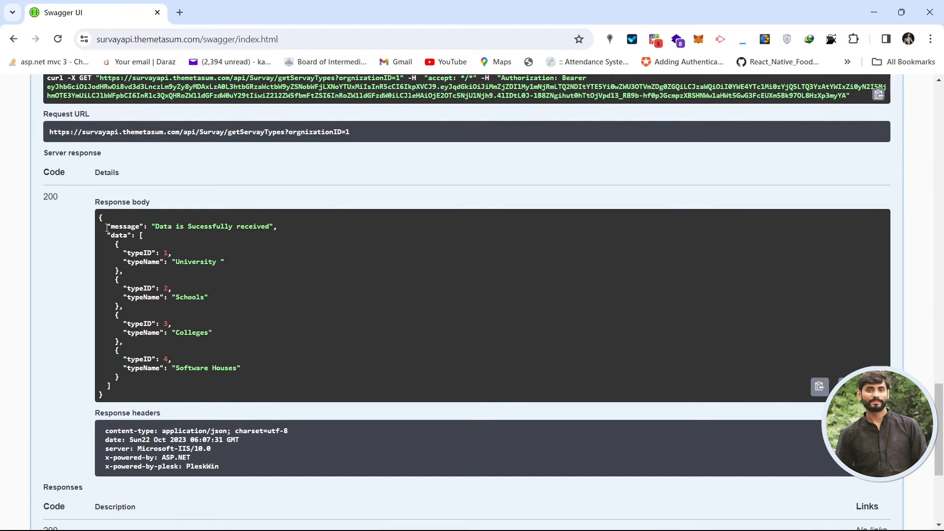
{"action": "left_click_drag", "start_coordinate": [99, 218], "coordinate": [278, 224]}
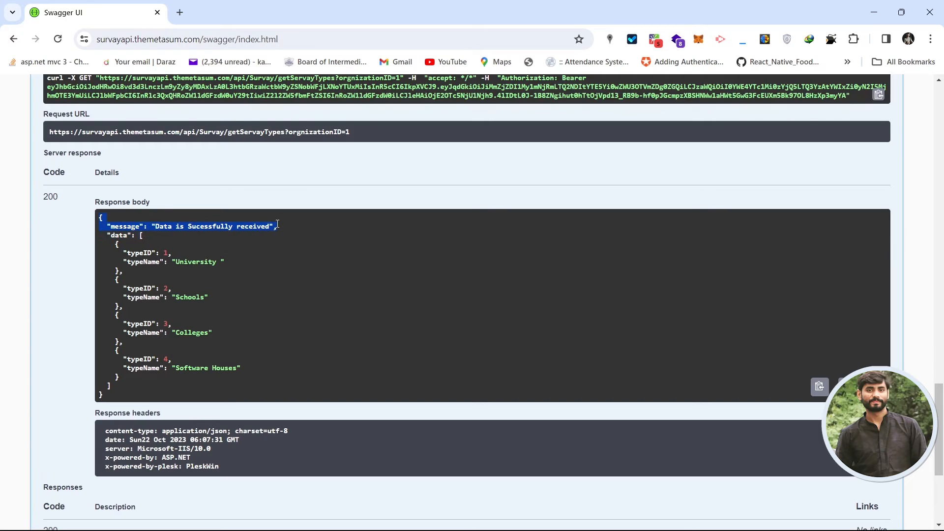
{"action": "left_click", "coordinate": [113, 235]}
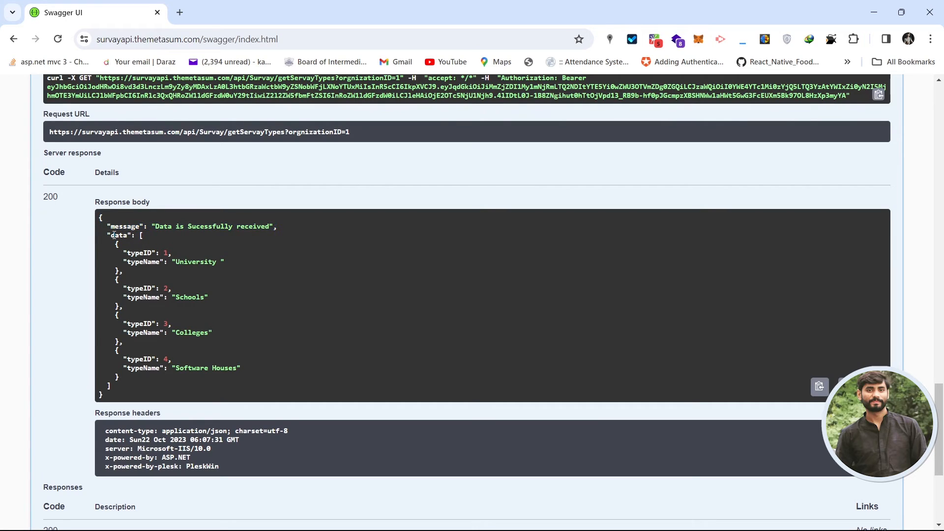
{"action": "left_click_drag", "start_coordinate": [99, 219], "coordinate": [124, 389]}
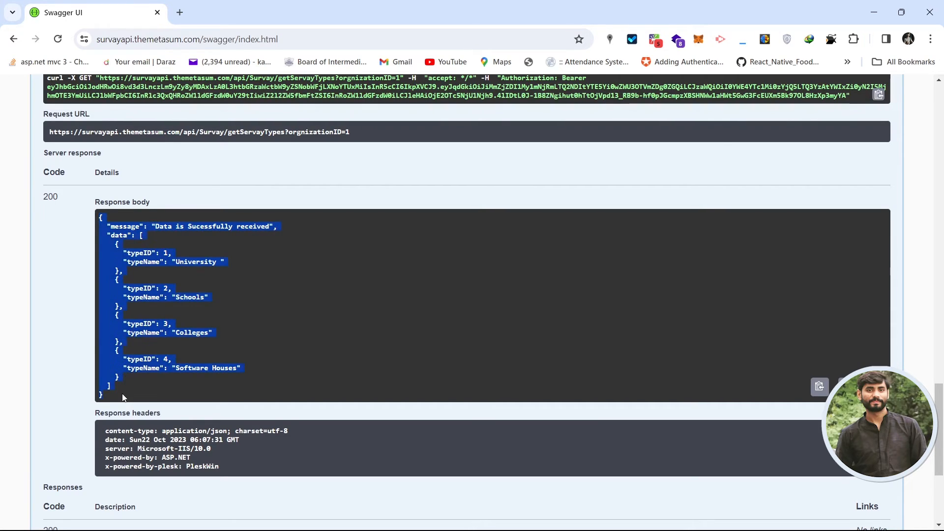
{"action": "left_click", "coordinate": [412, 233]}
{"action": "left_click_drag", "start_coordinate": [937, 440], "coordinate": [941, 121]}
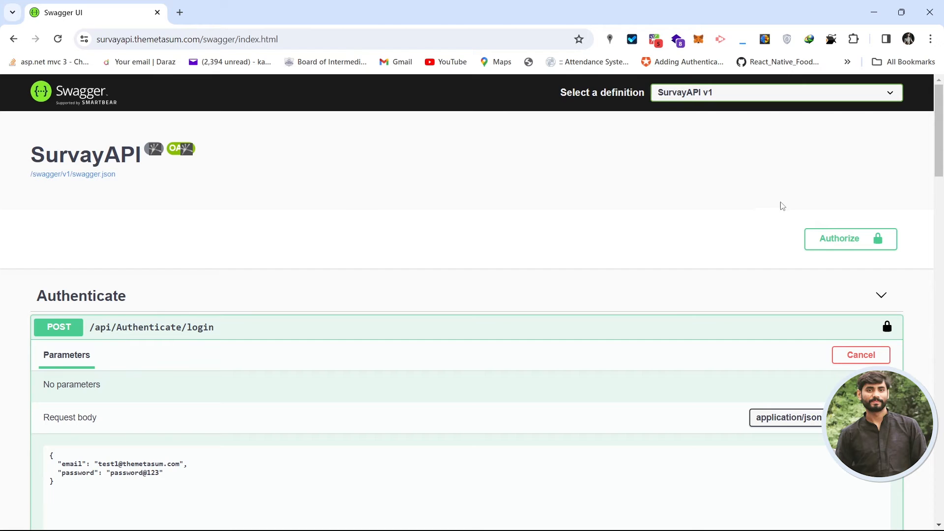
Log out of the Bearer authorization and close the authorizations dialog.
{"action": "left_click", "coordinate": [817, 238]}
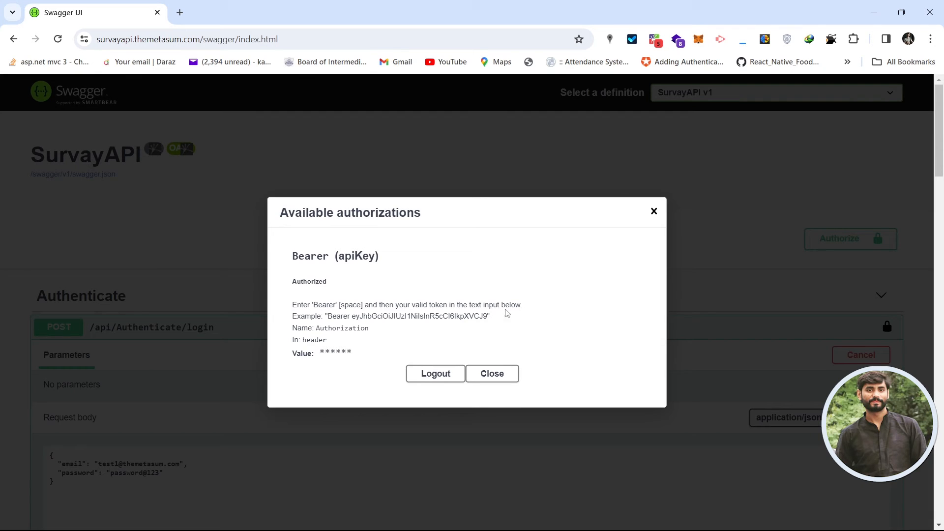
{"action": "left_click", "coordinate": [421, 373]}
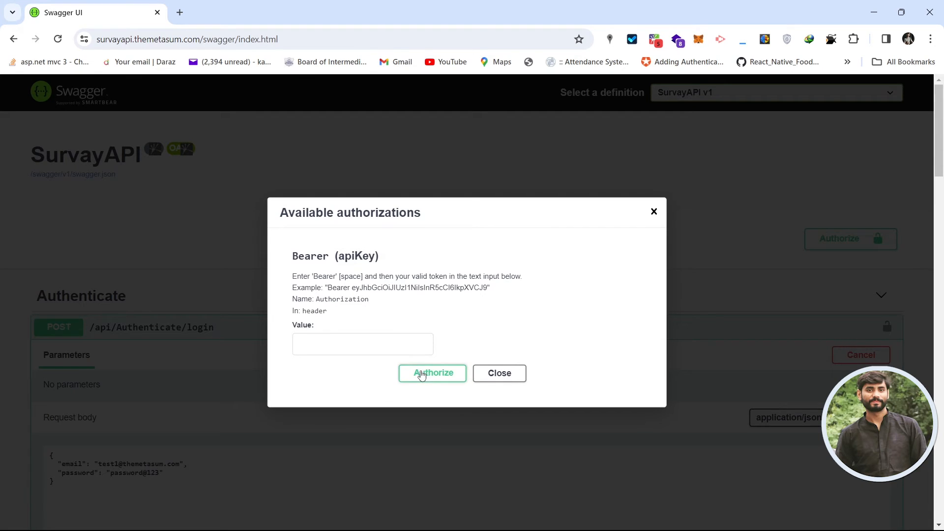
{"action": "left_click", "coordinate": [488, 374]}
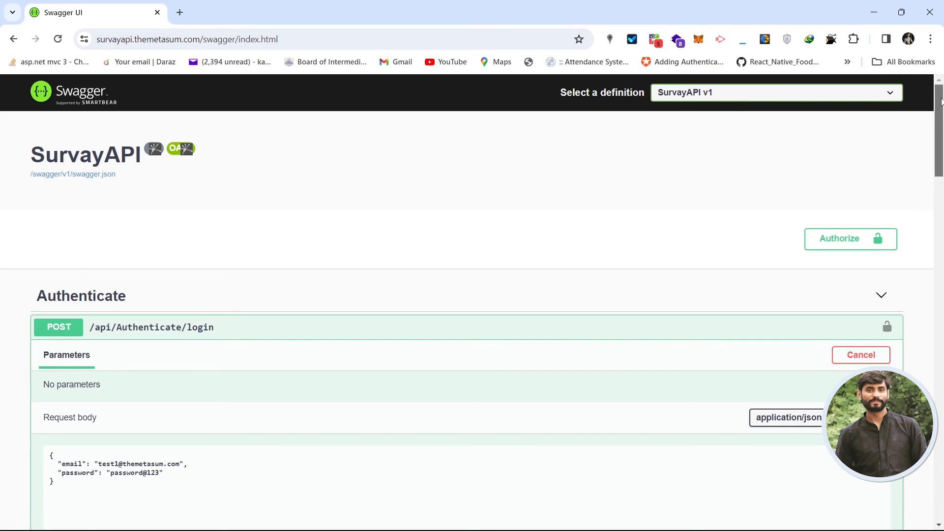
{"action": "left_click_drag", "start_coordinate": [939, 128], "coordinate": [942, 332]}
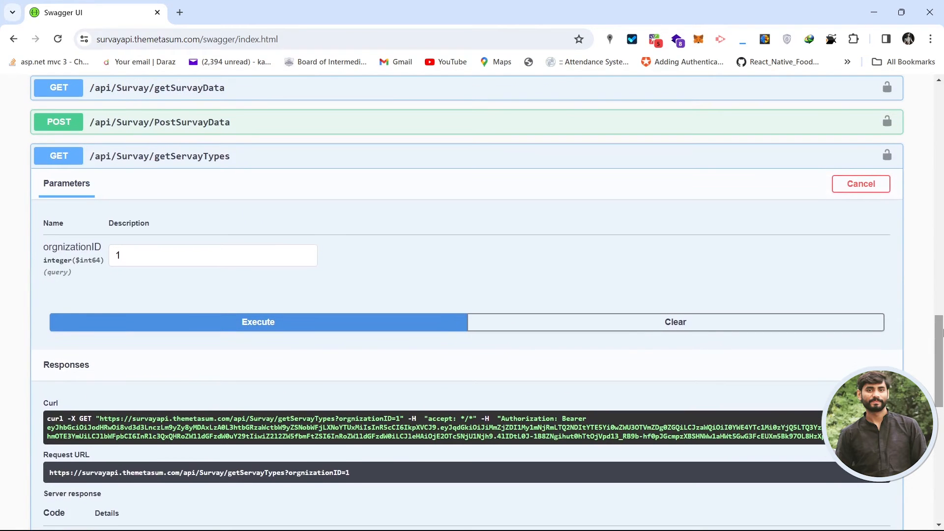
Rerun getServayTypes without a token and highlight the 401 error response.
{"action": "left_click", "coordinate": [328, 328]}
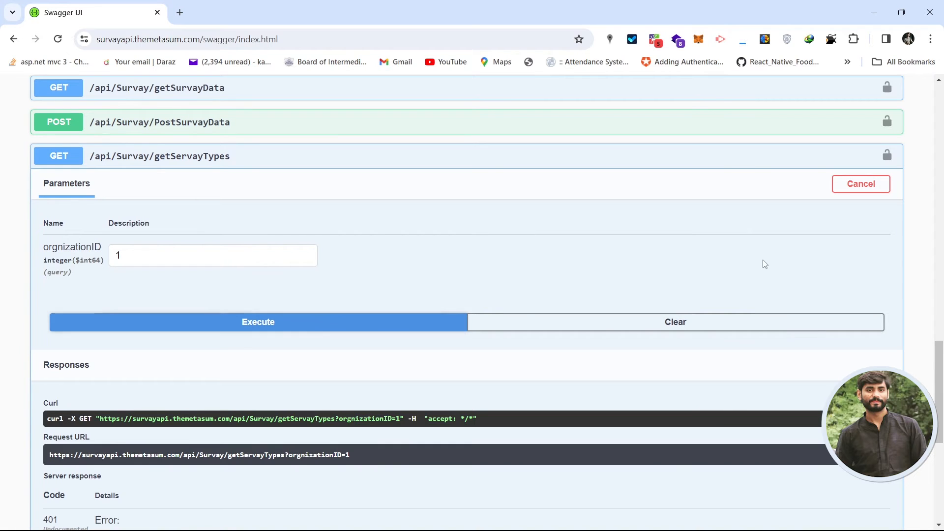
{"action": "scroll", "coordinate": [942, 381], "scroll_direction": "down", "scroll_amount": 3}
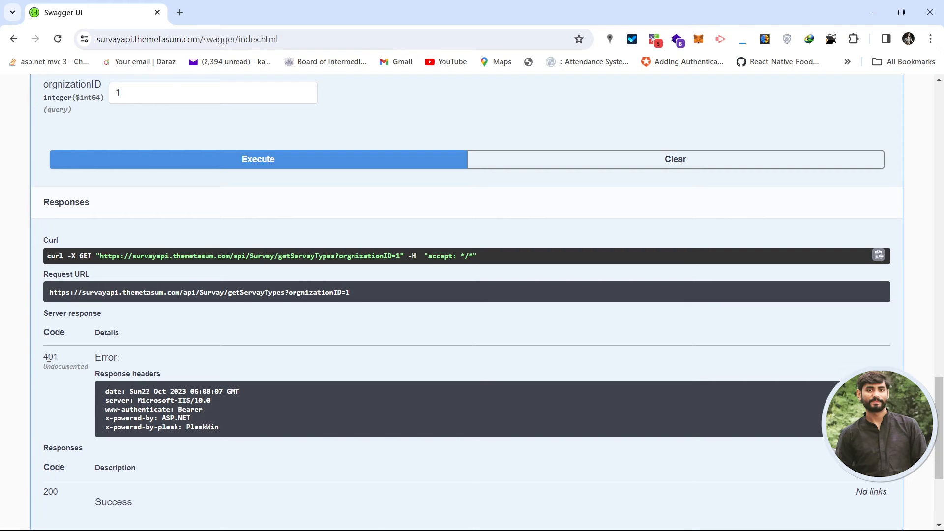
{"action": "left_click_drag", "start_coordinate": [48, 357], "coordinate": [225, 354]}
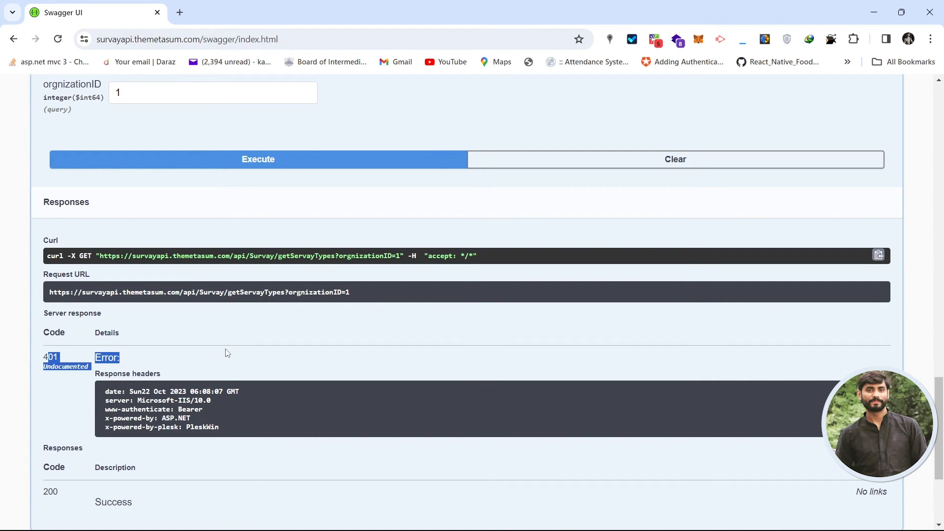
{"action": "left_click_drag", "start_coordinate": [942, 428], "coordinate": [942, 376]}
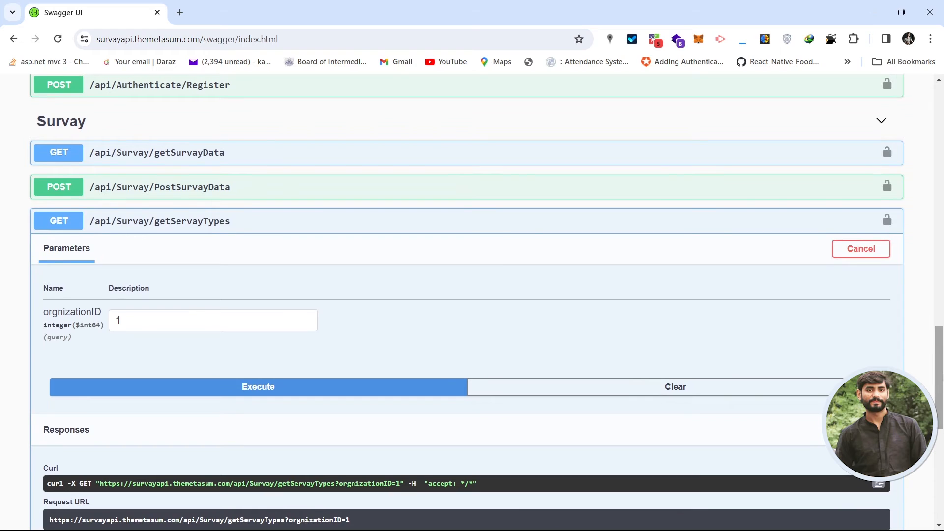
Return to the login's 200 response and select its JWT token.
{"action": "left_click", "coordinate": [253, 222]}
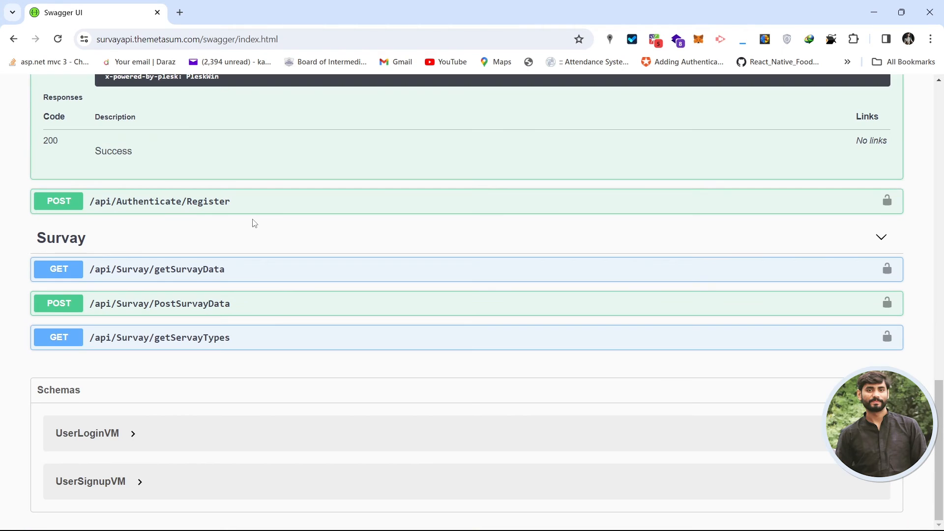
{"action": "left_click", "coordinate": [276, 337]}
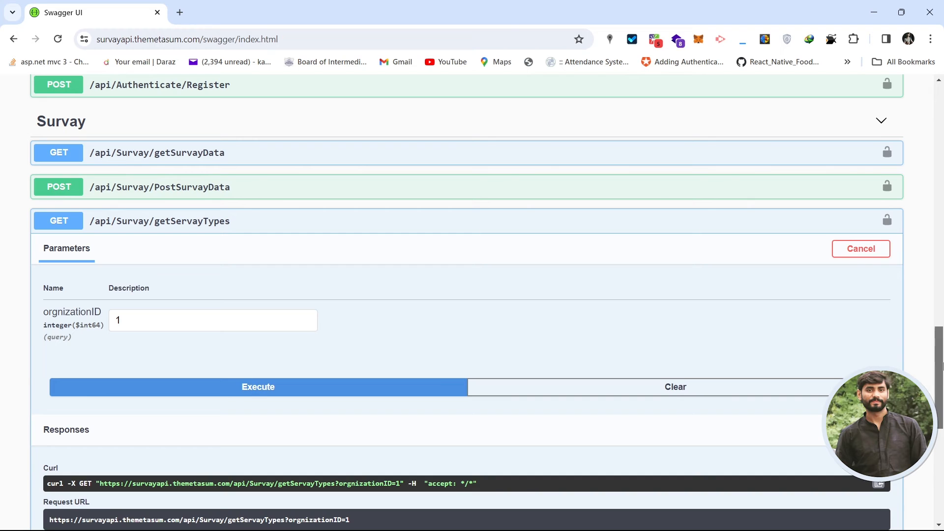
{"action": "left_click_drag", "start_coordinate": [940, 368], "coordinate": [942, 243]}
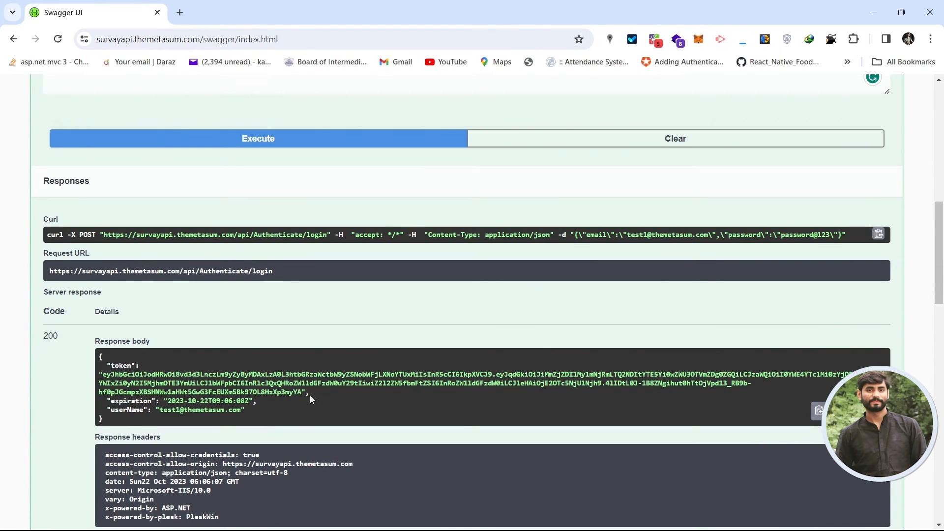
{"action": "left_click_drag", "start_coordinate": [302, 394], "coordinate": [104, 378]}
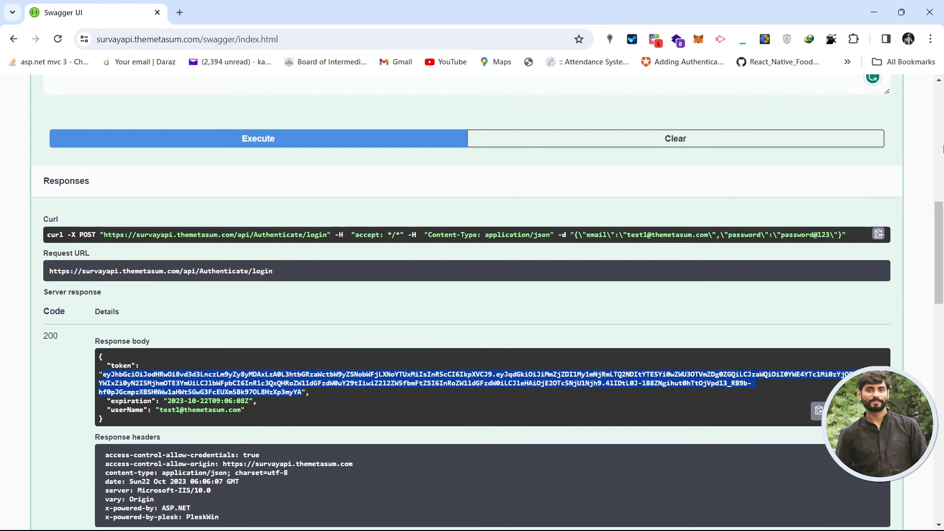
Paste the login token into Value, prefix it with 'Bearer', authorize and close the dialog.
{"action": "left_click", "coordinate": [942, 130]}
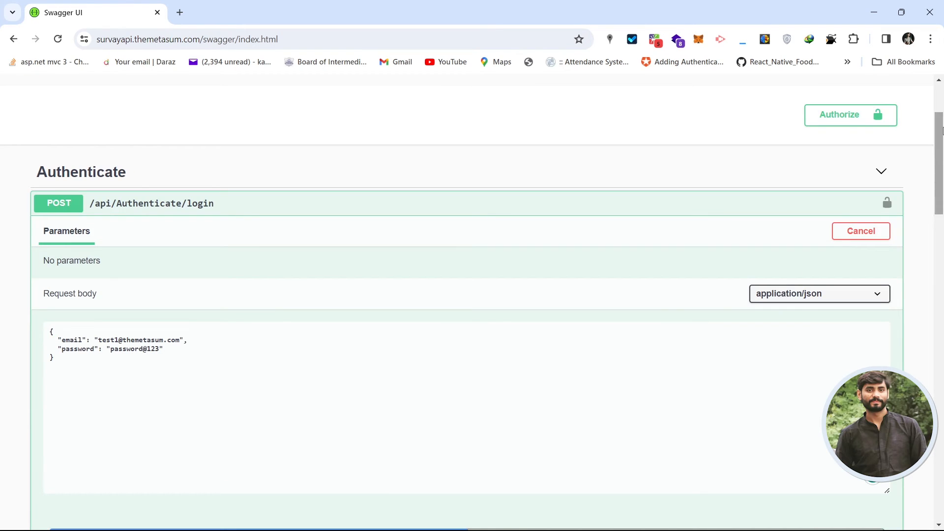
{"action": "left_click", "coordinate": [830, 125]}
{"action": "left_click", "coordinate": [380, 344]}
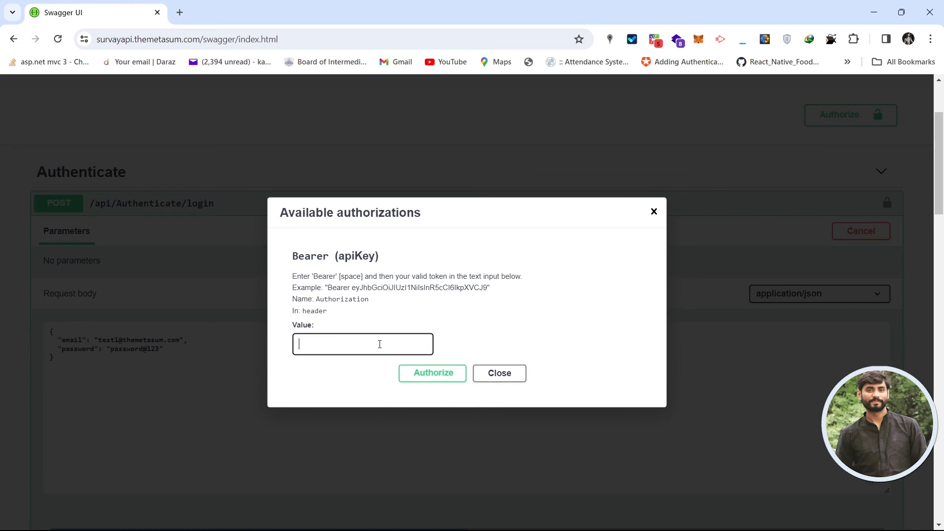
{"action": "key", "text": "ctrl+v"}
{"action": "key", "text": "ctrl+a"}
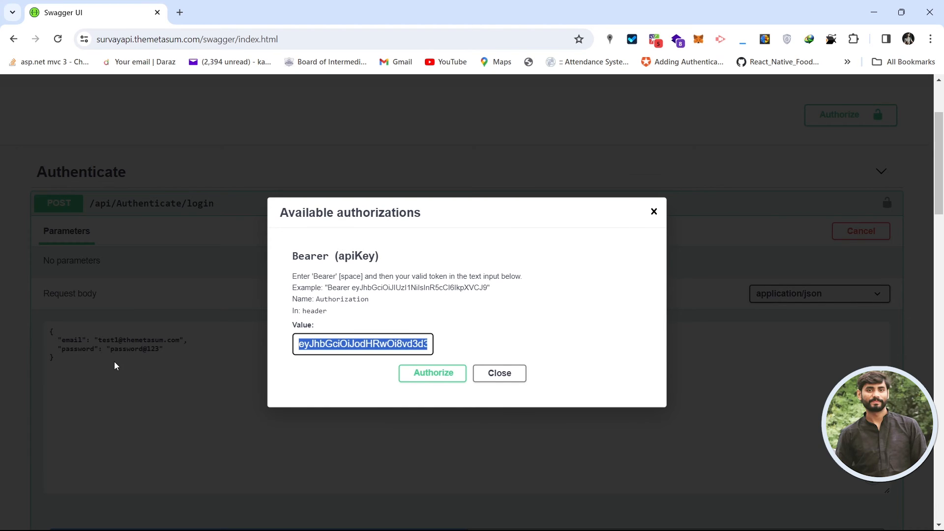
{"action": "key", "text": "Home"}
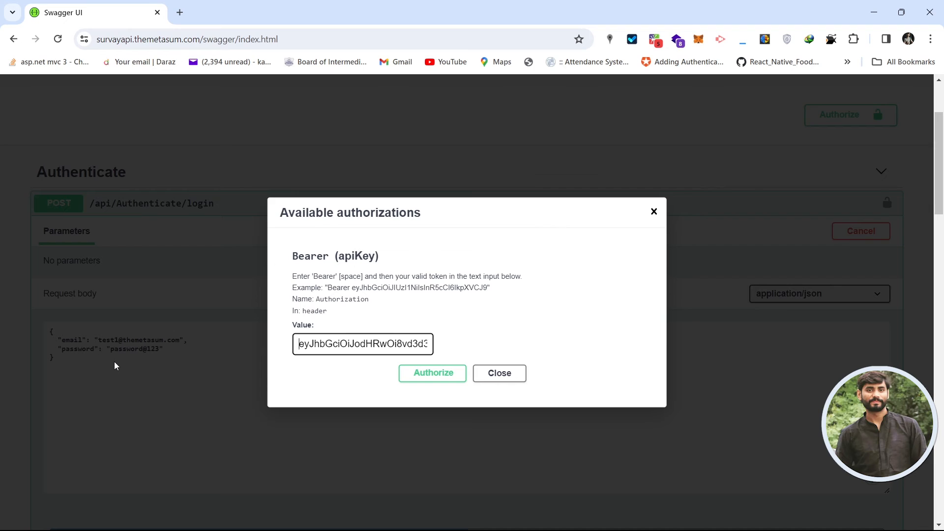
{"action": "type", "text": "Bea"}
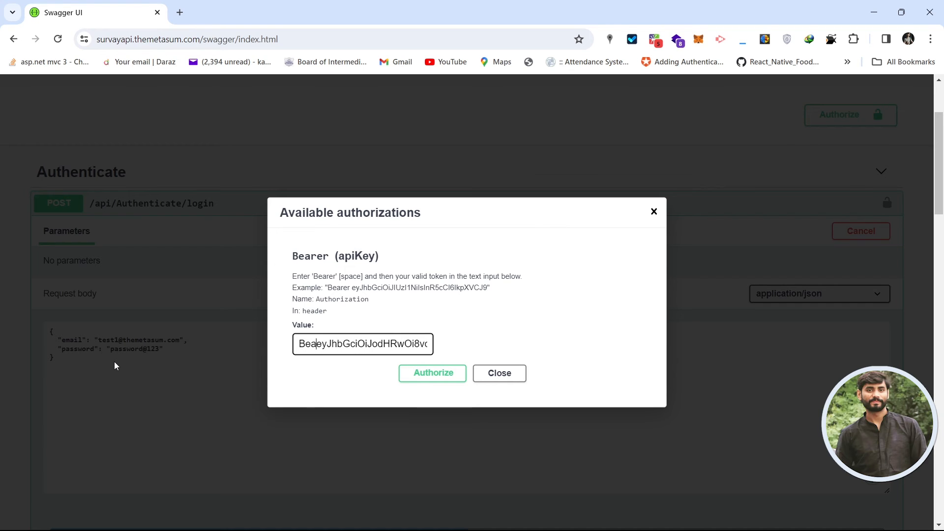
{"action": "type", "text": "rer"}
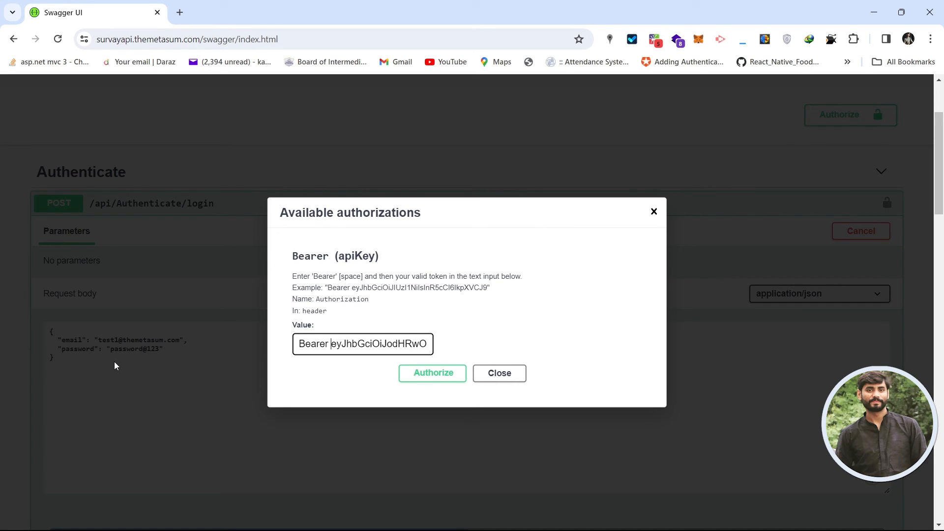
{"action": "left_click", "coordinate": [431, 376]}
{"action": "left_click", "coordinate": [493, 374]}
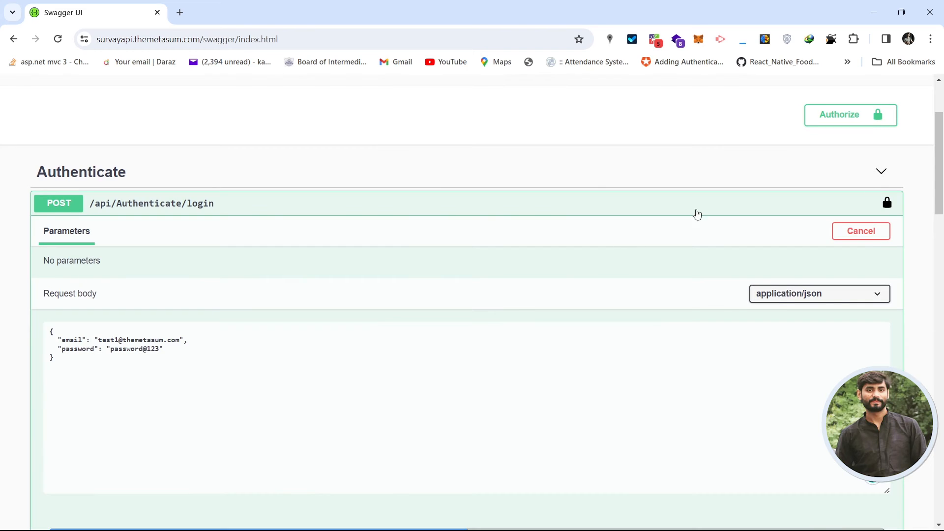
Collapse the login operation and expand GET /api/Survay/getSurvayData to show its orgnizationID parameter.
{"action": "left_click", "coordinate": [793, 208]}
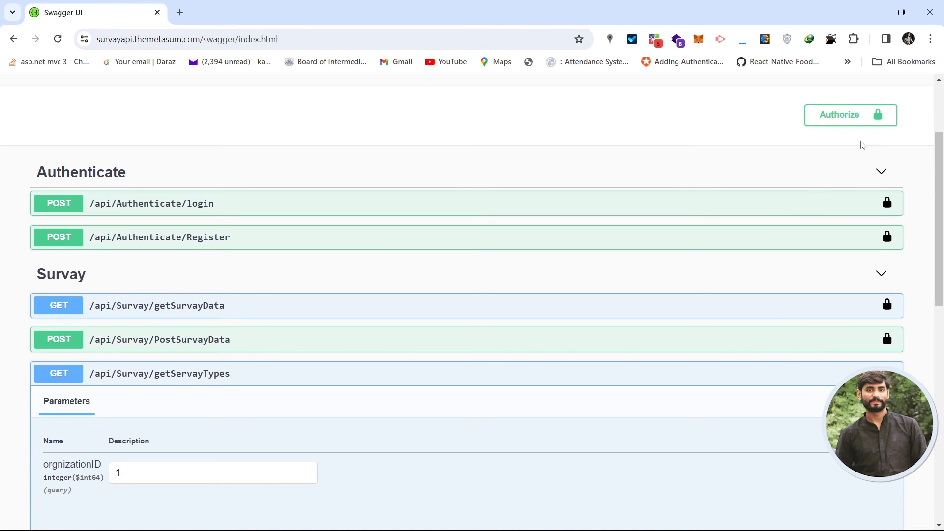
{"action": "left_click_drag", "start_coordinate": [941, 179], "coordinate": [942, 210]}
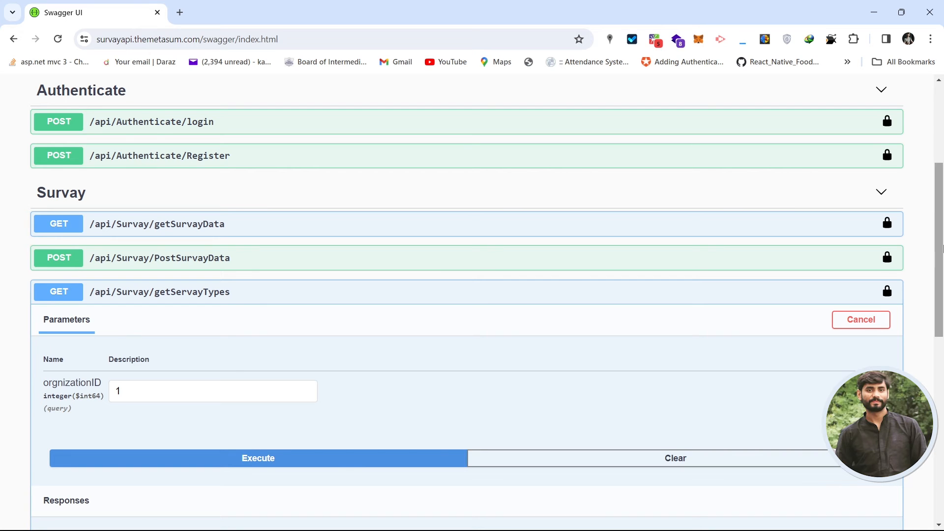
{"action": "left_click_drag", "start_coordinate": [941, 249], "coordinate": [942, 259]}
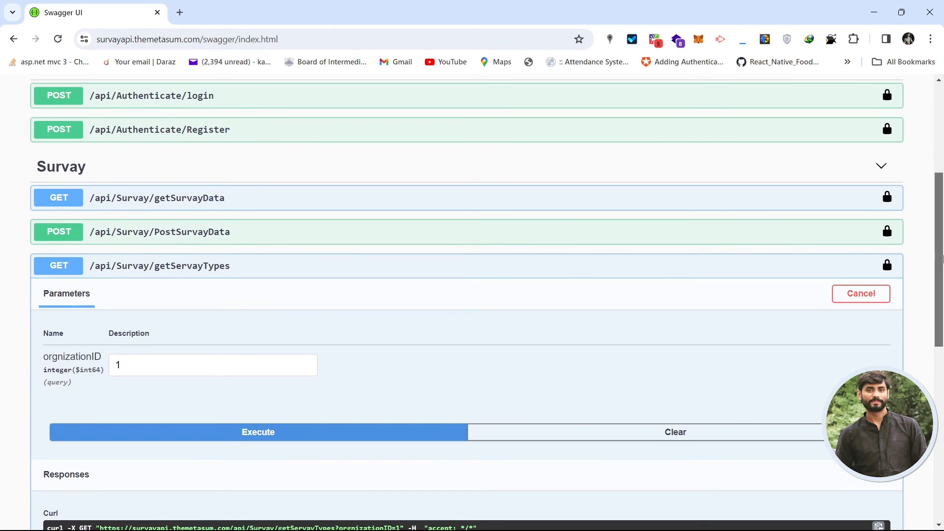
{"action": "left_click", "coordinate": [332, 201]}
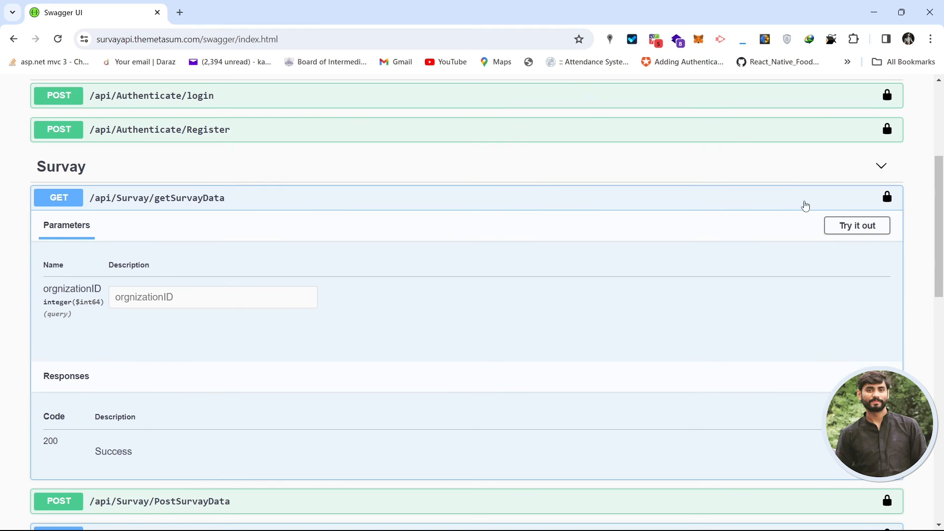
Execute getSurvayData with orgnizationID 1 and inspect the returned survey list JSON.
{"action": "left_click", "coordinate": [842, 227]}
{"action": "left_click", "coordinate": [209, 299]}
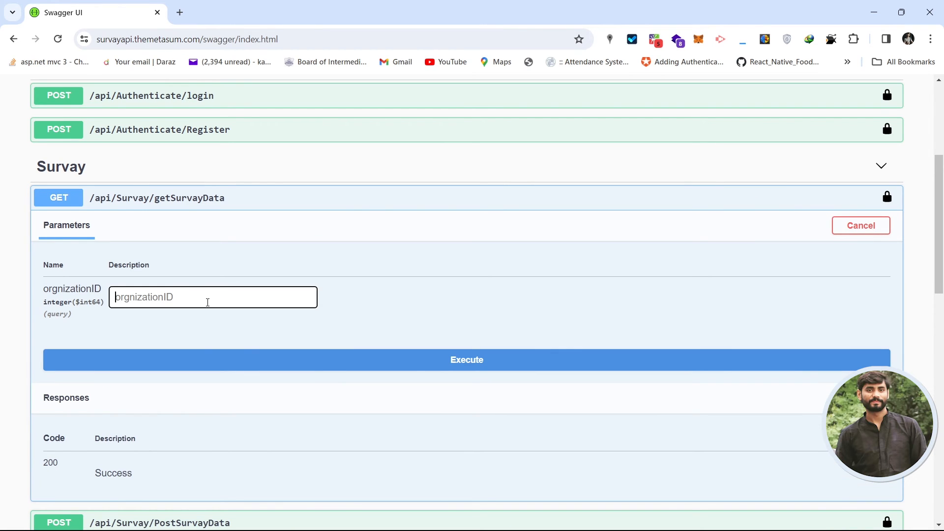
{"action": "type", "text": "1"}
{"action": "left_click", "coordinate": [423, 372]}
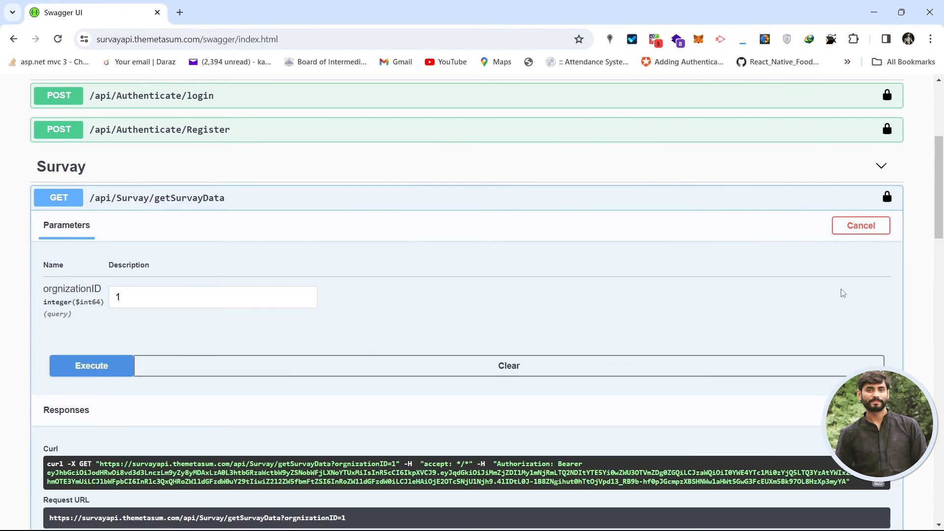
{"action": "left_click_drag", "start_coordinate": [940, 178], "coordinate": [941, 271]}
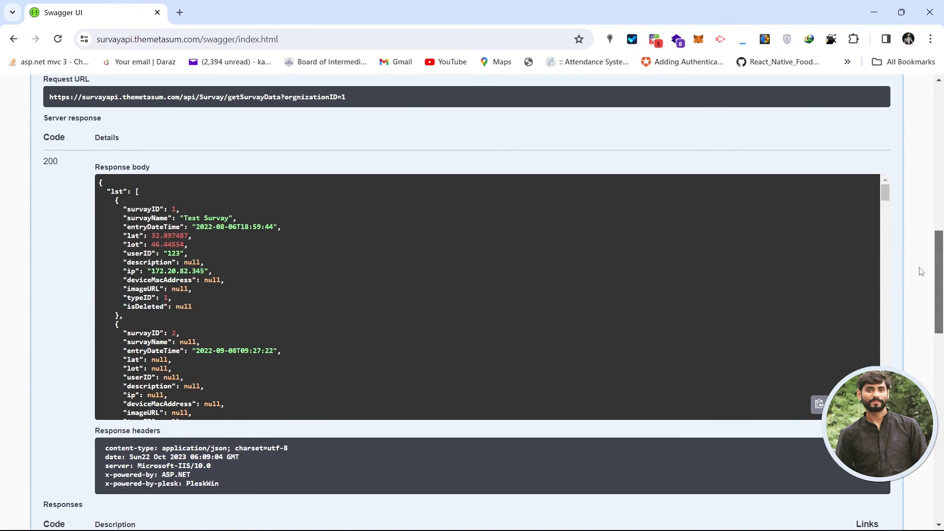
{"action": "left_click_drag", "start_coordinate": [111, 202], "coordinate": [455, 288]}
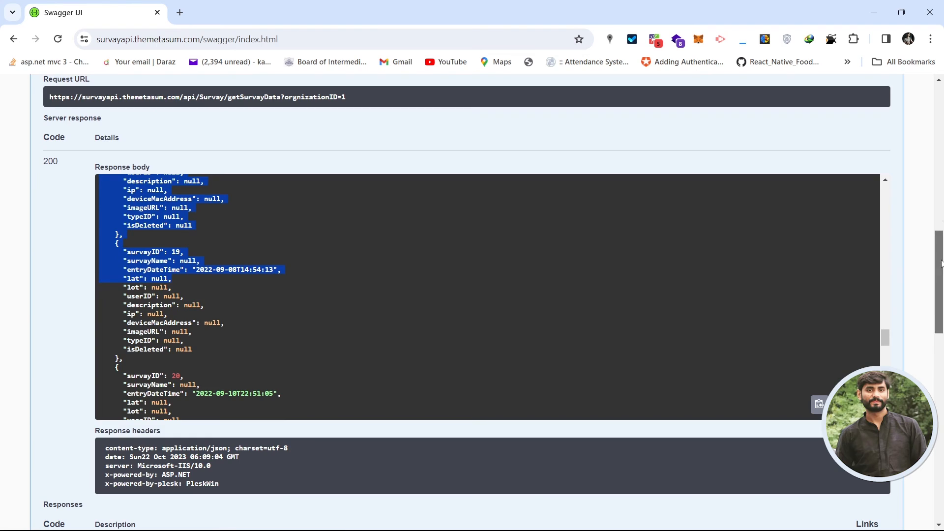
{"action": "left_click_drag", "start_coordinate": [941, 255], "coordinate": [941, 113]}
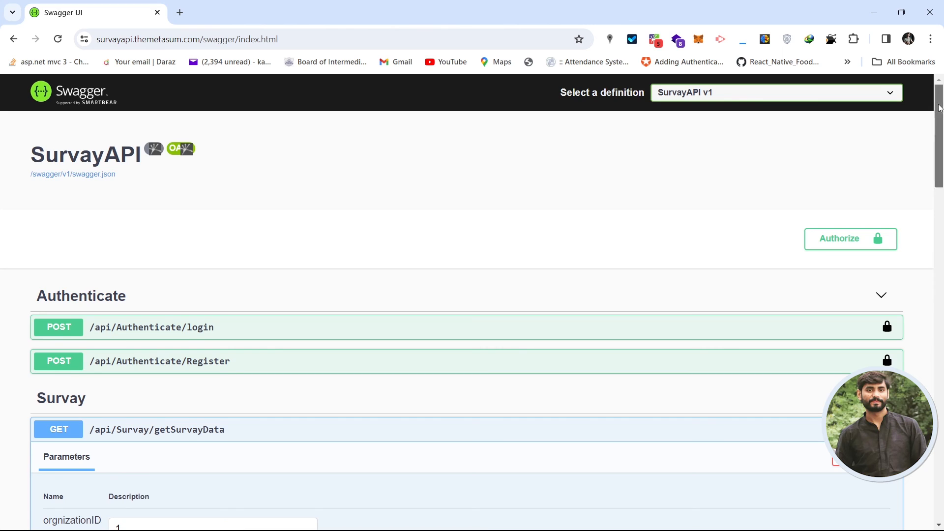
Expand the UserLoginVM schema and inspect its required email and password string fields.
{"action": "left_click_drag", "start_coordinate": [939, 108], "coordinate": [940, 441]}
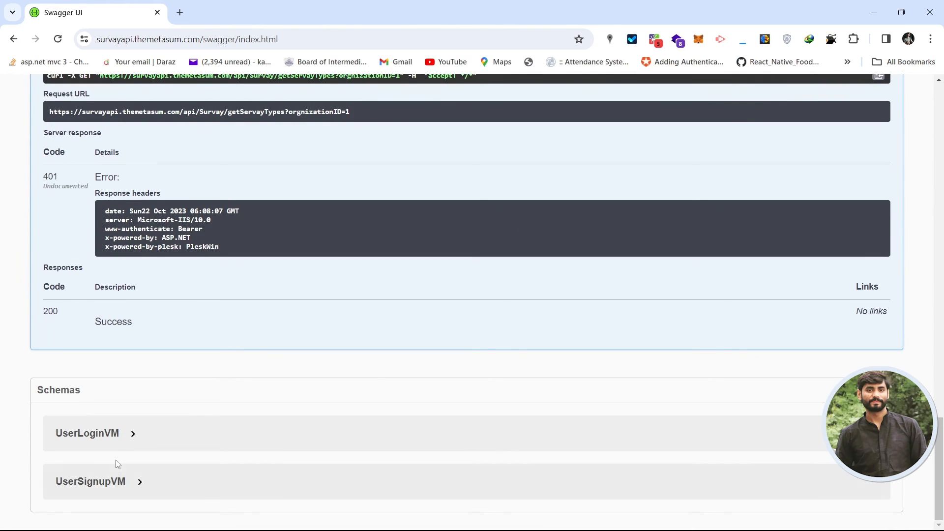
{"action": "left_click", "coordinate": [120, 437]}
{"action": "scroll", "coordinate": [933, 495], "scroll_direction": "down", "scroll_amount": 1}
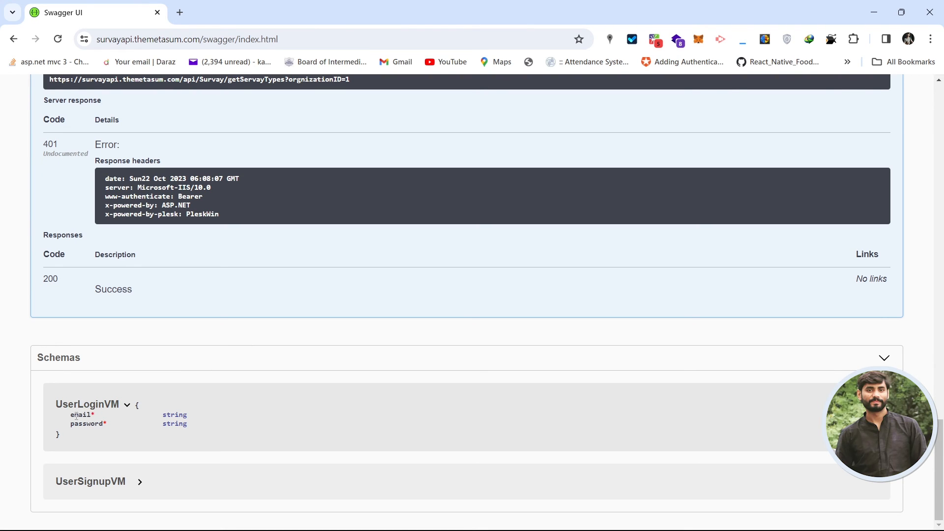
{"action": "left_click_drag", "start_coordinate": [71, 415], "coordinate": [224, 407]}
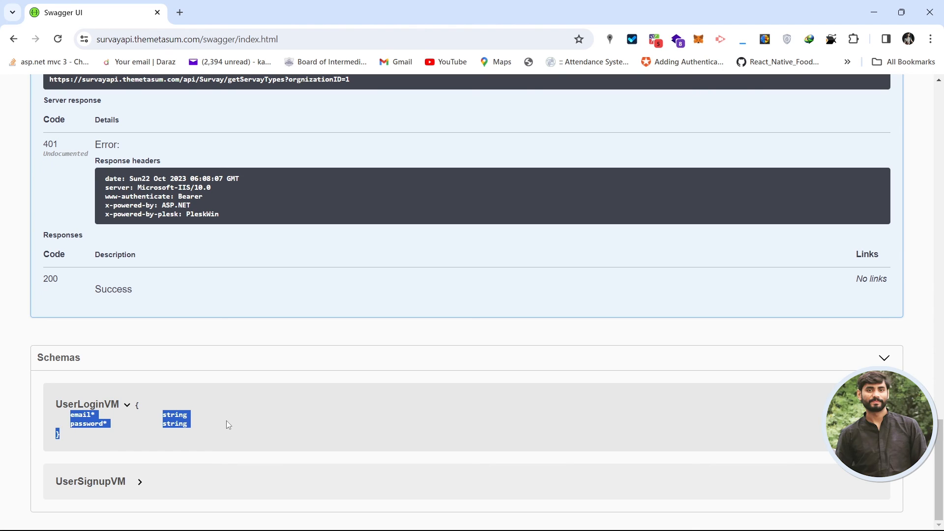
{"action": "left_click", "coordinate": [226, 421]}
{"action": "left_click", "coordinate": [79, 406]}
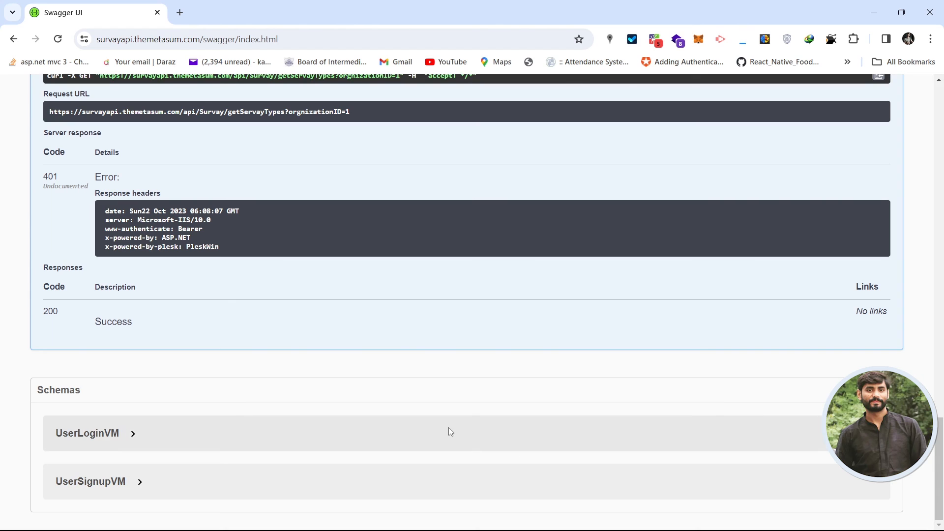
{"action": "left_click", "coordinate": [113, 435]}
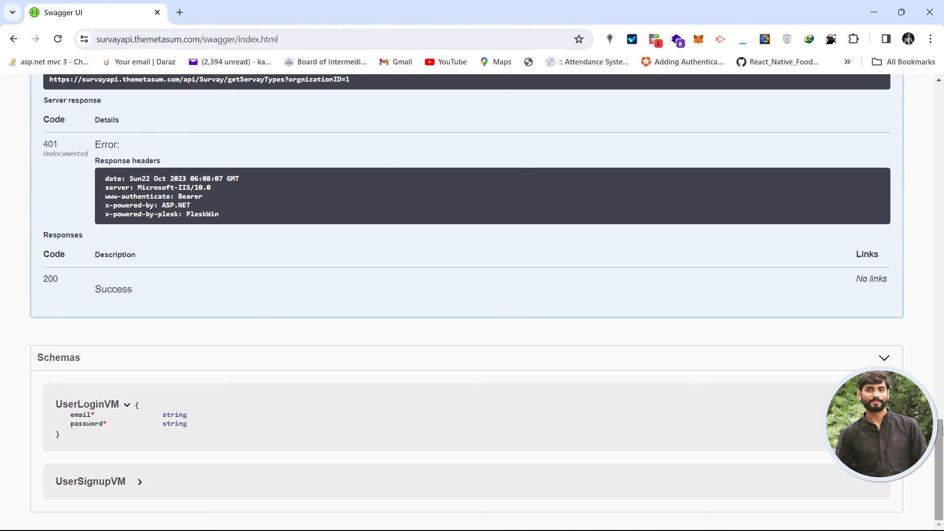
{"action": "left_click_drag", "start_coordinate": [942, 462], "coordinate": [942, 14]}
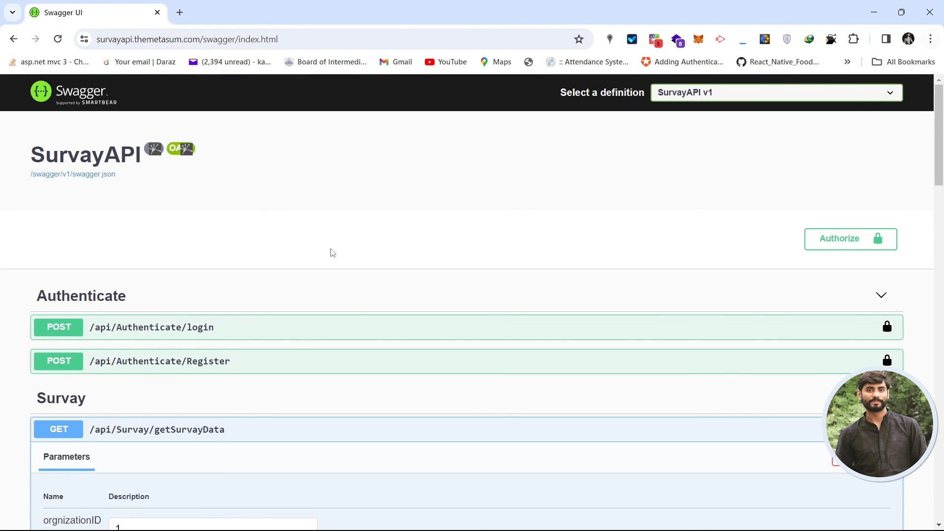
Expand POST /api/Authenticate/login and select its example email/password request JSON.
{"action": "left_click", "coordinate": [290, 332]}
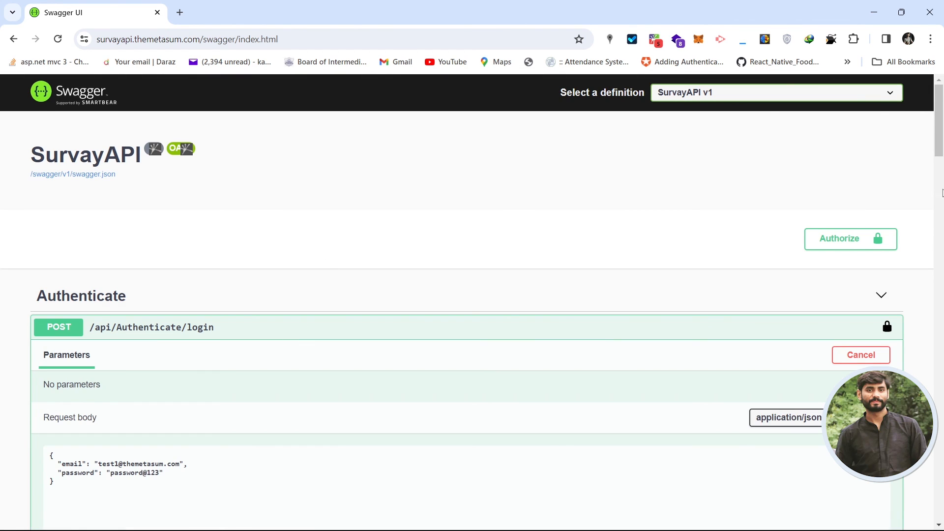
{"action": "scroll", "coordinate": [942, 192], "scroll_direction": "down", "scroll_amount": 4}
{"action": "left_click", "coordinate": [97, 299]}
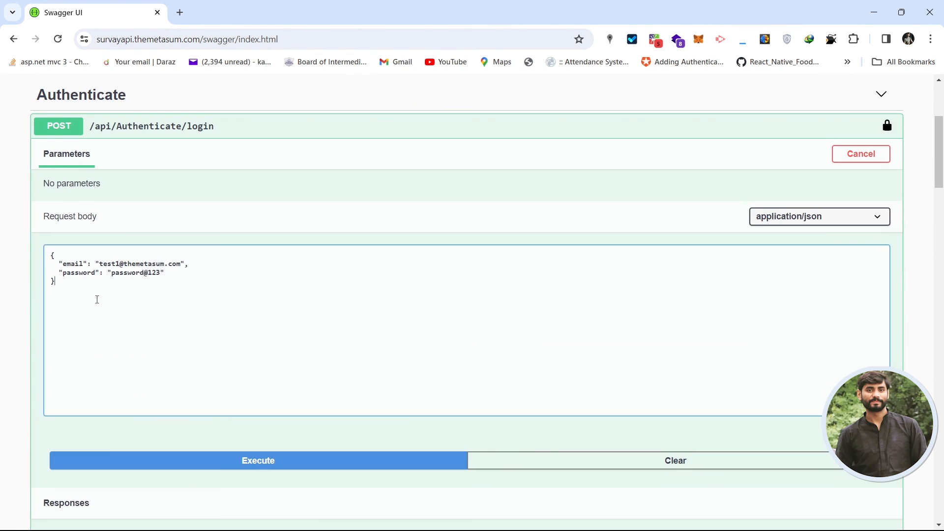
{"action": "left_click_drag", "start_coordinate": [51, 253], "coordinate": [64, 280]}
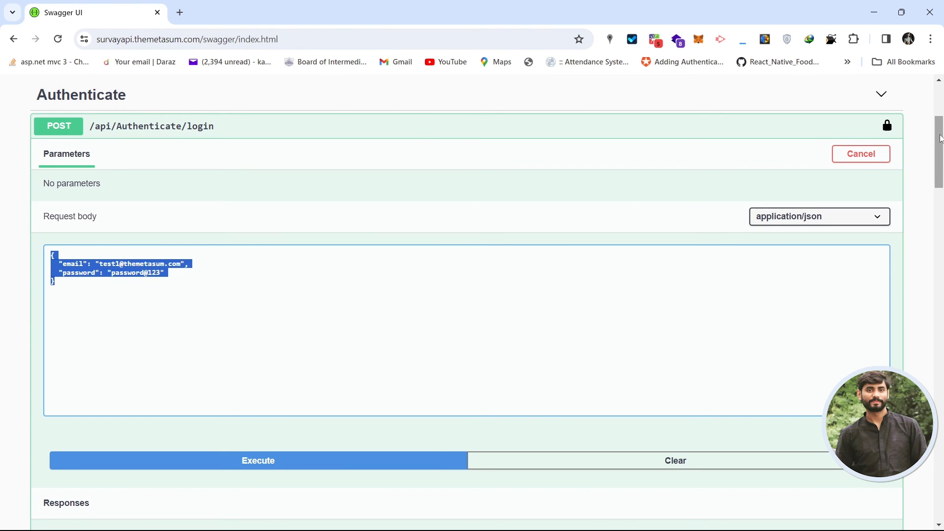
{"action": "left_click_drag", "start_coordinate": [941, 134], "coordinate": [941, 121]}
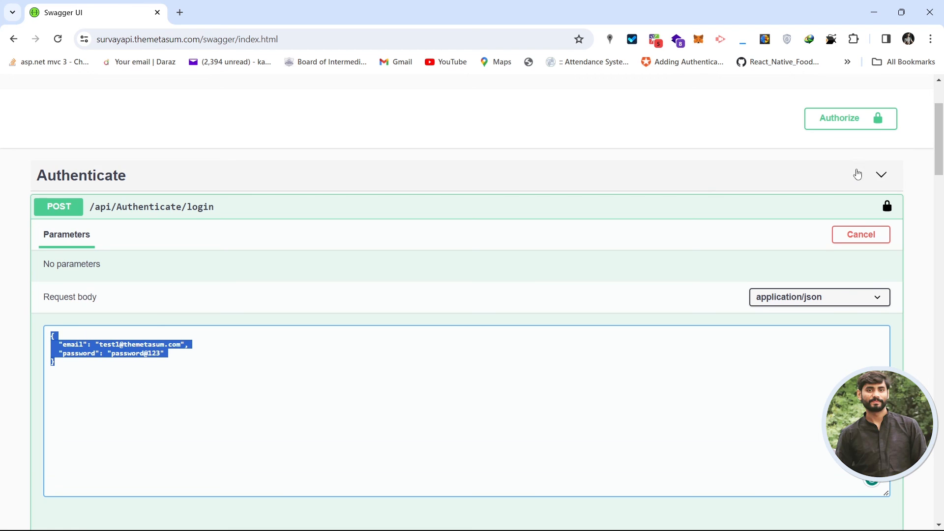
Collapse and re-expand the Authenticate section.
{"action": "left_click", "coordinate": [851, 185]}
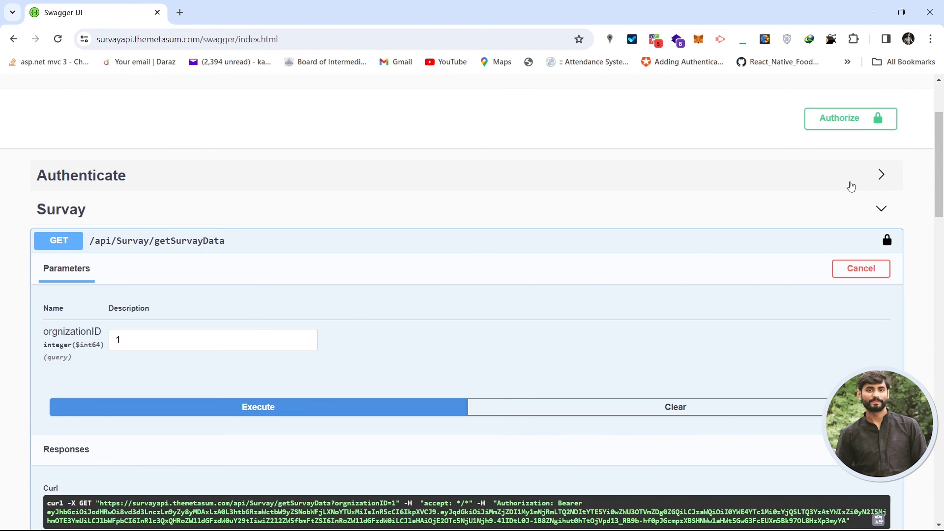
{"action": "left_click", "coordinate": [813, 179]}
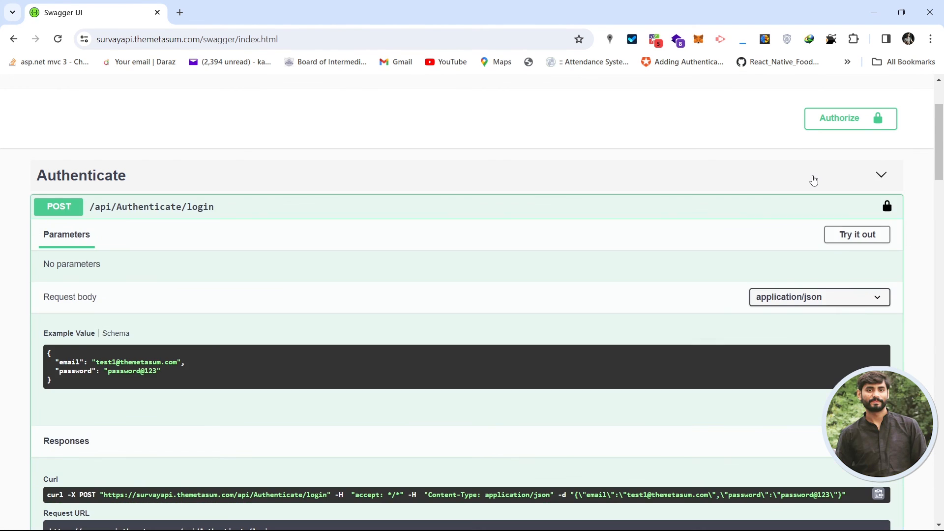
{"action": "scroll", "coordinate": [28, 155], "scroll_direction": "up", "scroll_amount": 3}
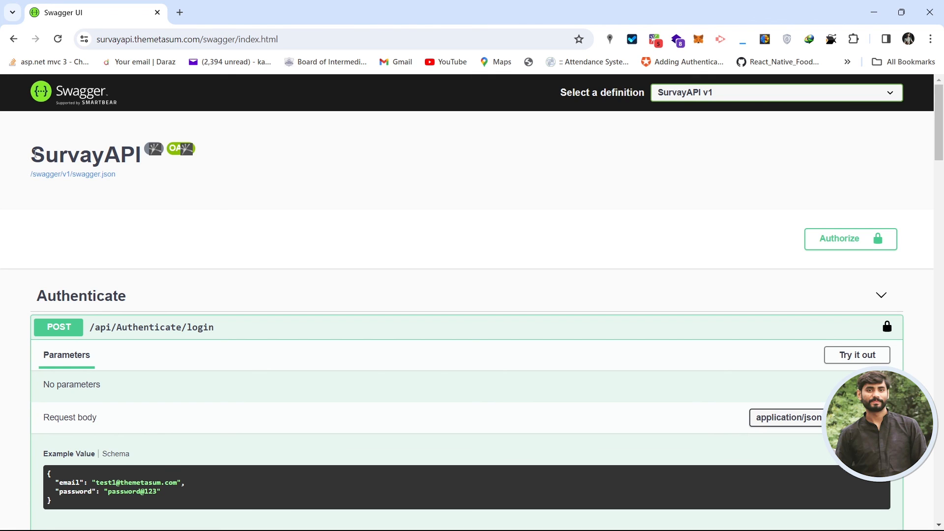
{"action": "left_click_drag", "start_coordinate": [35, 154], "coordinate": [139, 156]}
{"action": "left_click", "coordinate": [339, 191]}
{"action": "left_click", "coordinate": [309, 35]}
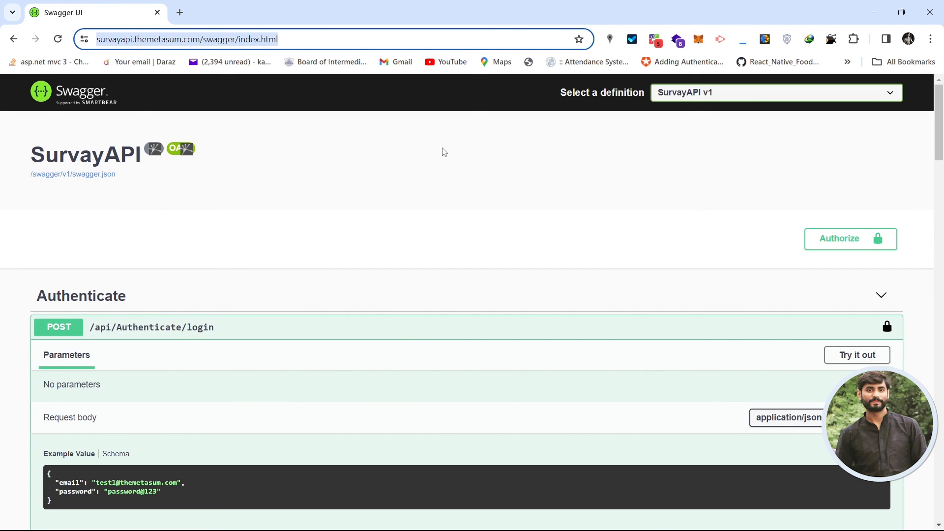
{"action": "left_click", "coordinate": [419, 157]}
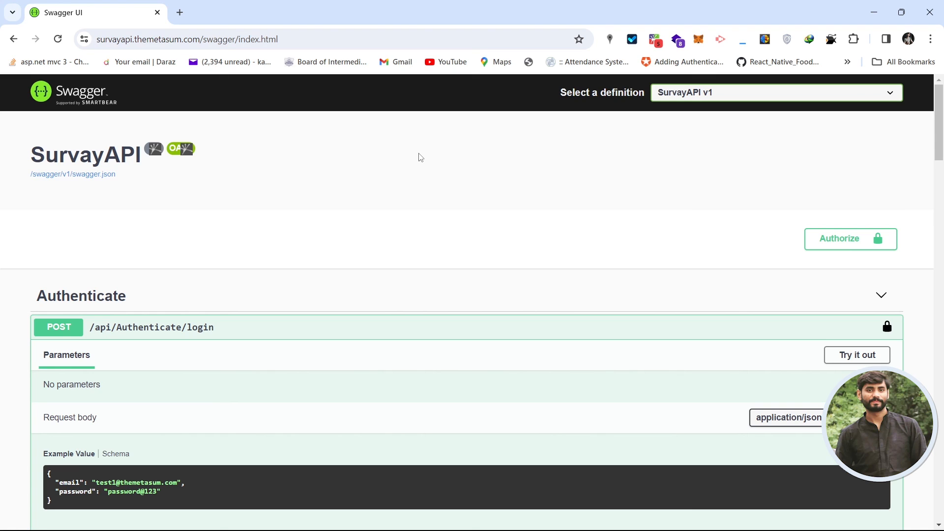